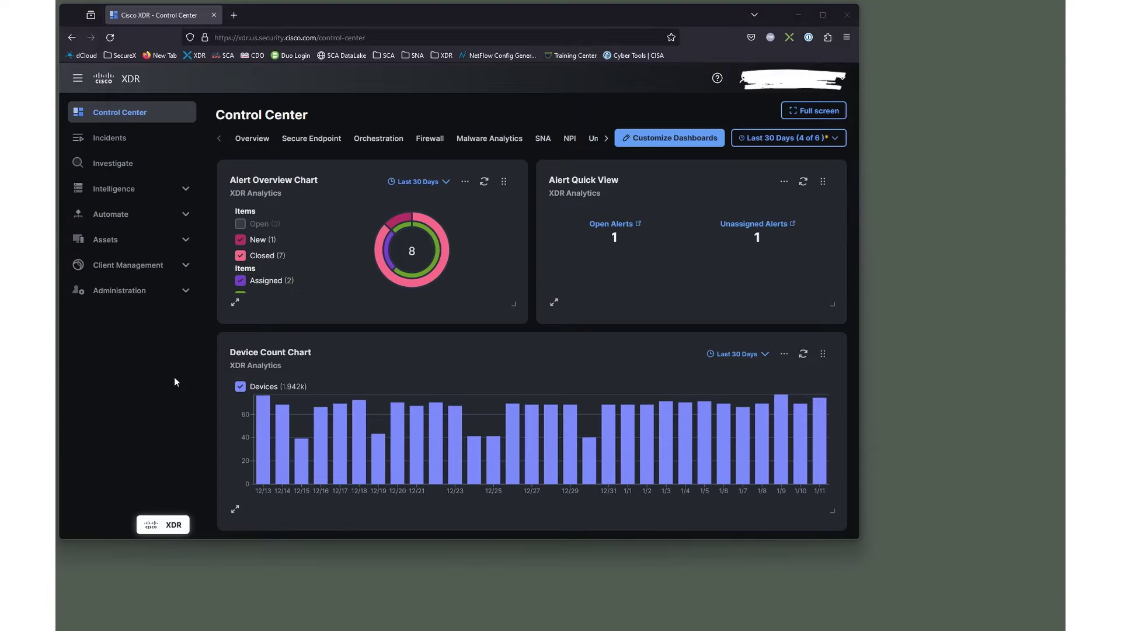
# Step: View the client management profiles, then download the full installer of the XDR Default Deployment
pyautogui.click(187, 269)
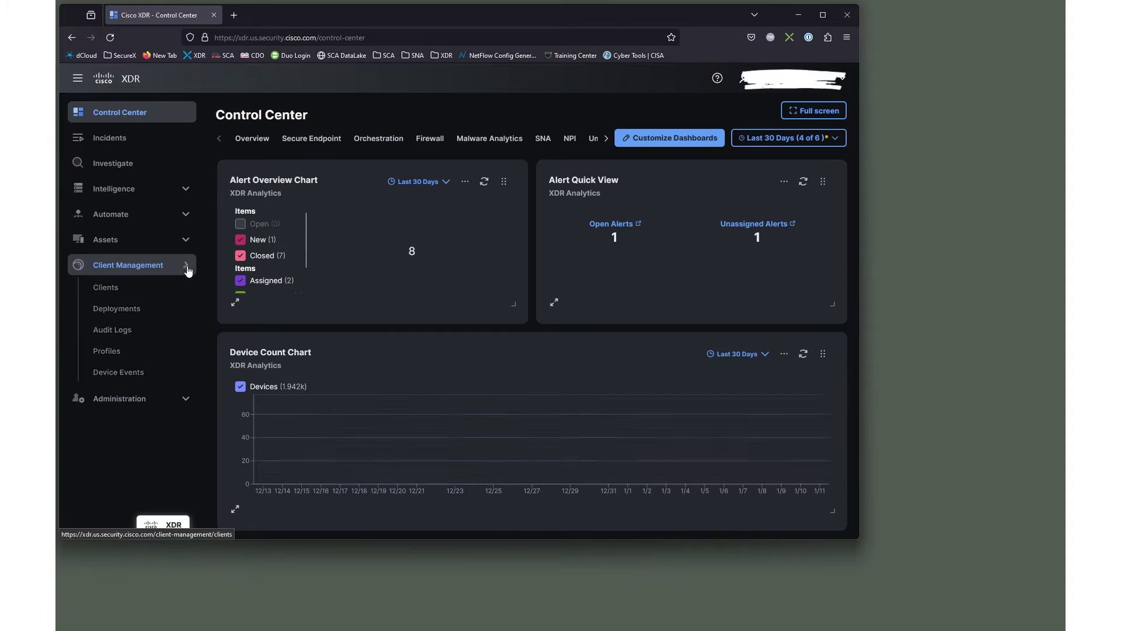
pyautogui.click(138, 359)
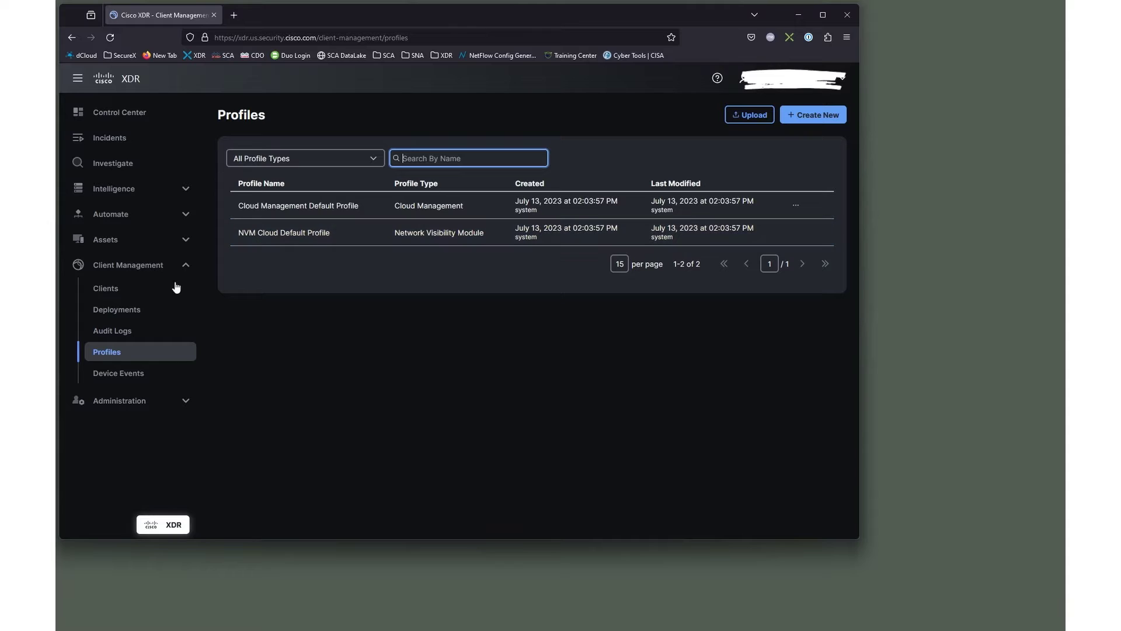
pyautogui.click(137, 318)
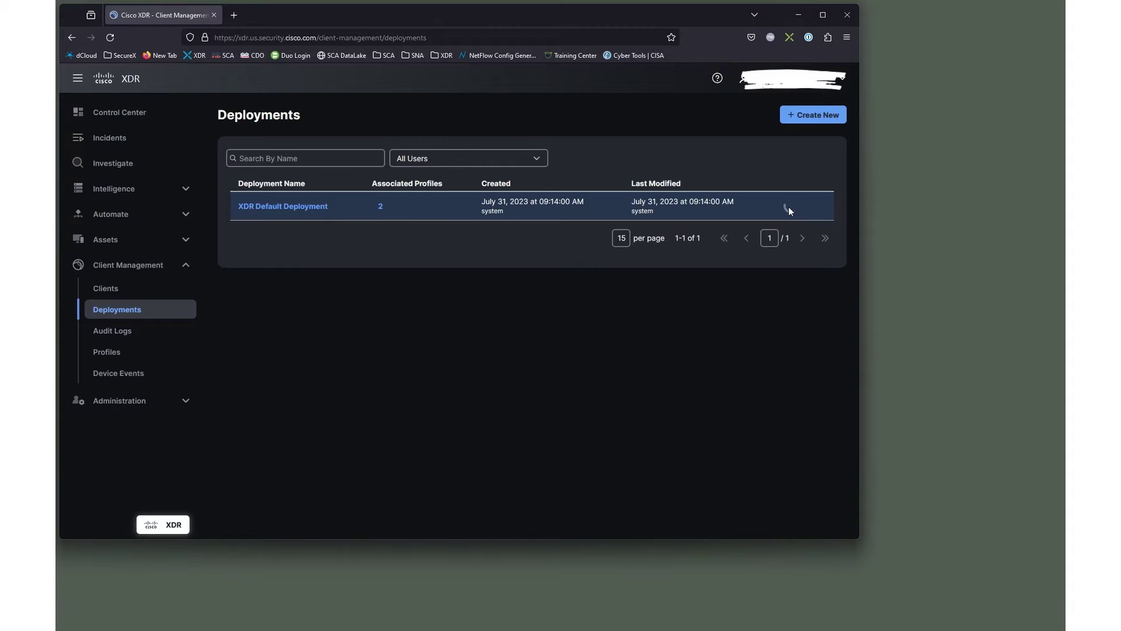
pyautogui.click(790, 210)
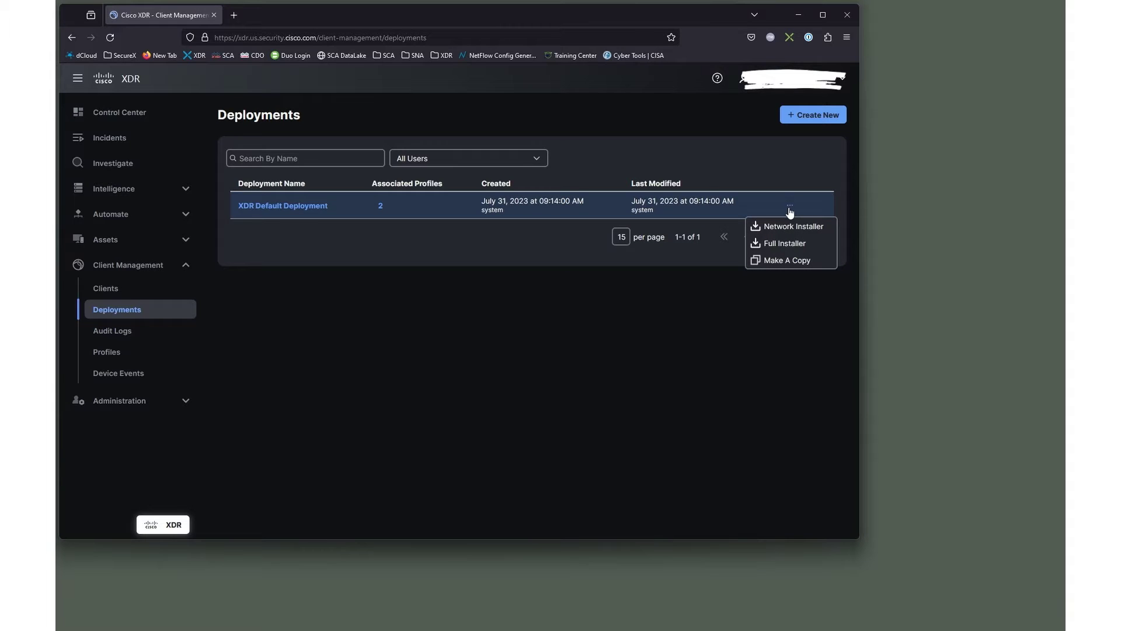
pyautogui.click(806, 246)
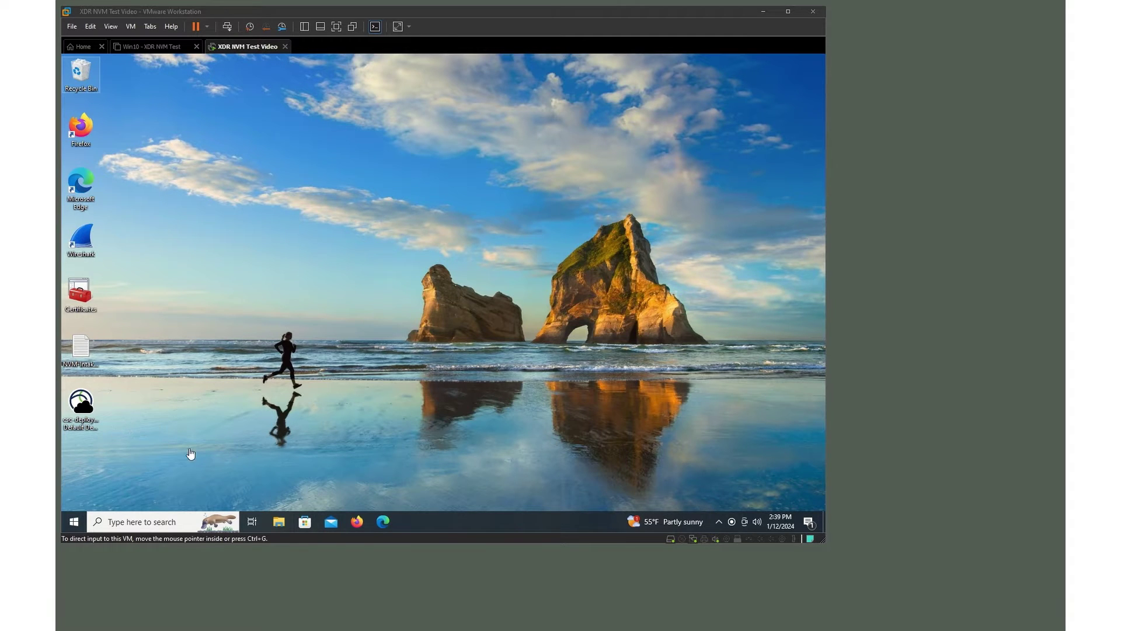
# Step: Switch to the XDR NVM Test Video virtual machine and install the Secure Client modules with the Cisco Secure Client Deploy Tool from the desktop
pyautogui.click(188, 428)
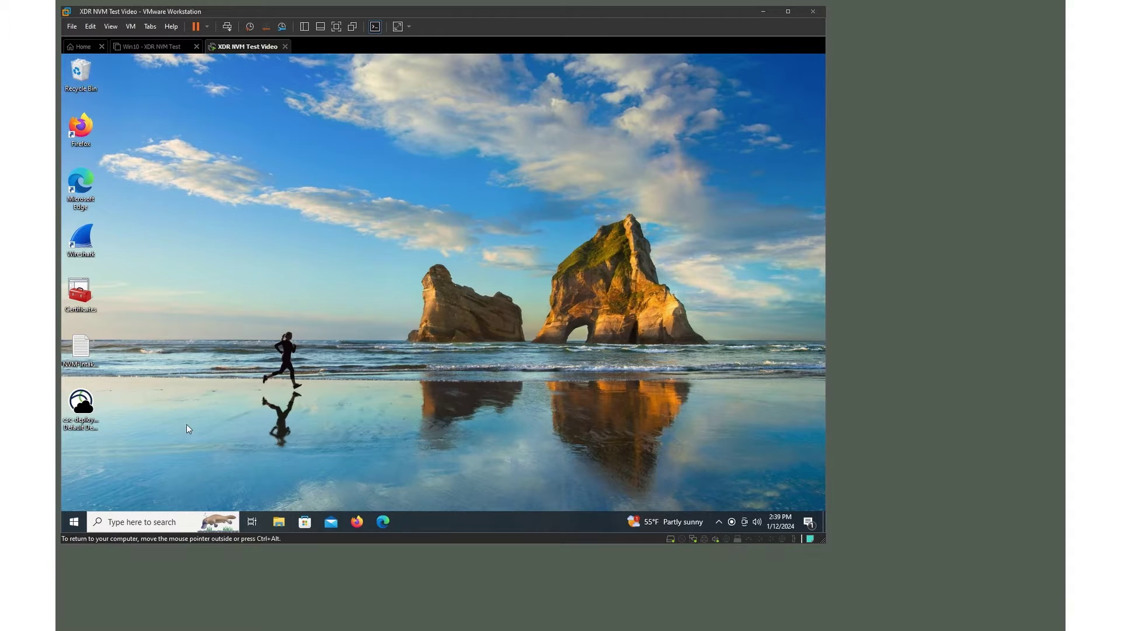
pyautogui.click(82, 405)
pyautogui.doubleClick(78, 417)
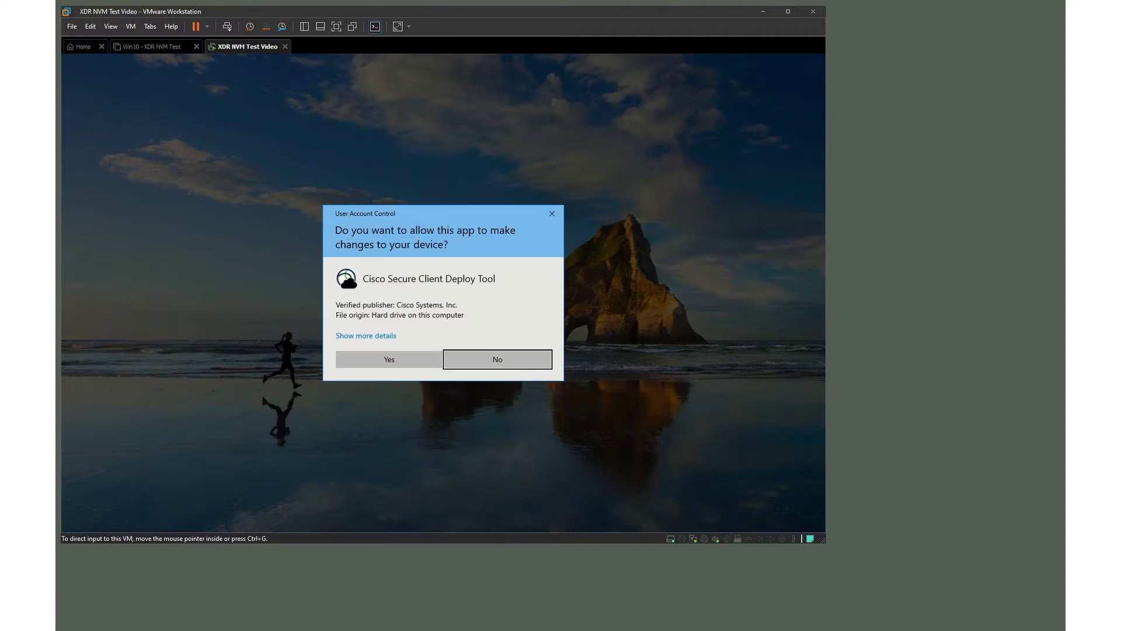
pyautogui.click(386, 361)
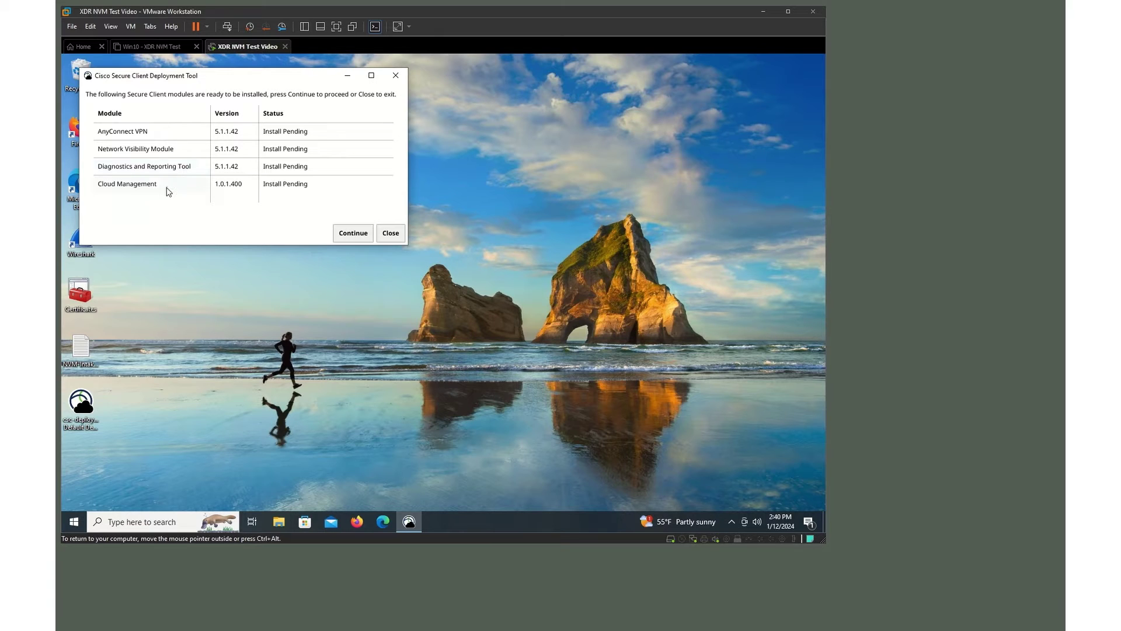
pyautogui.click(353, 233)
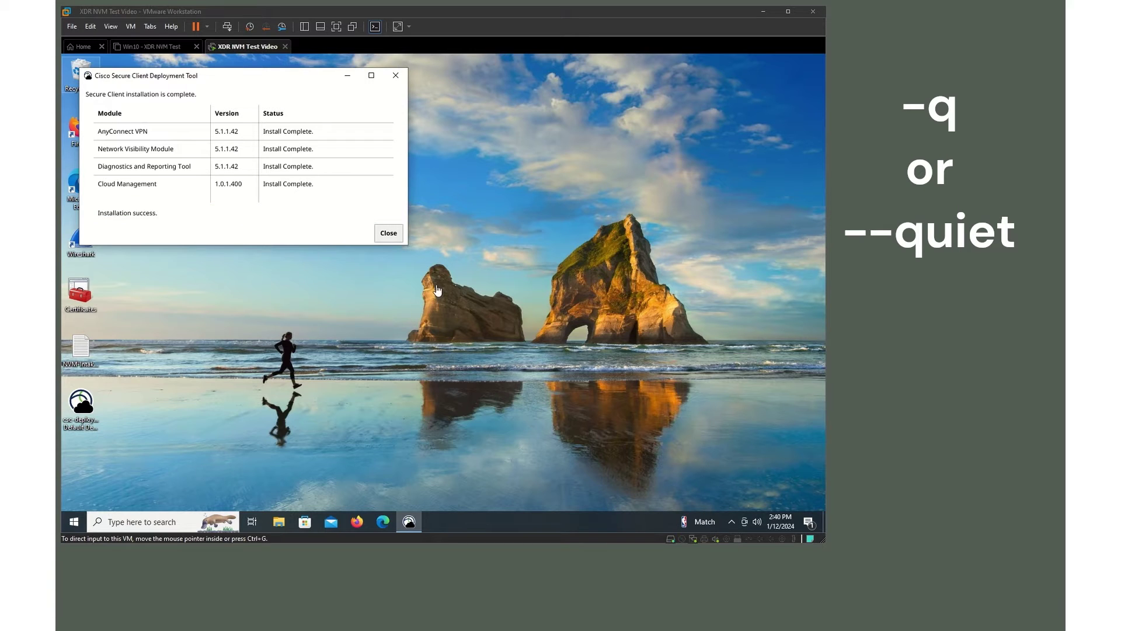
pyautogui.click(389, 234)
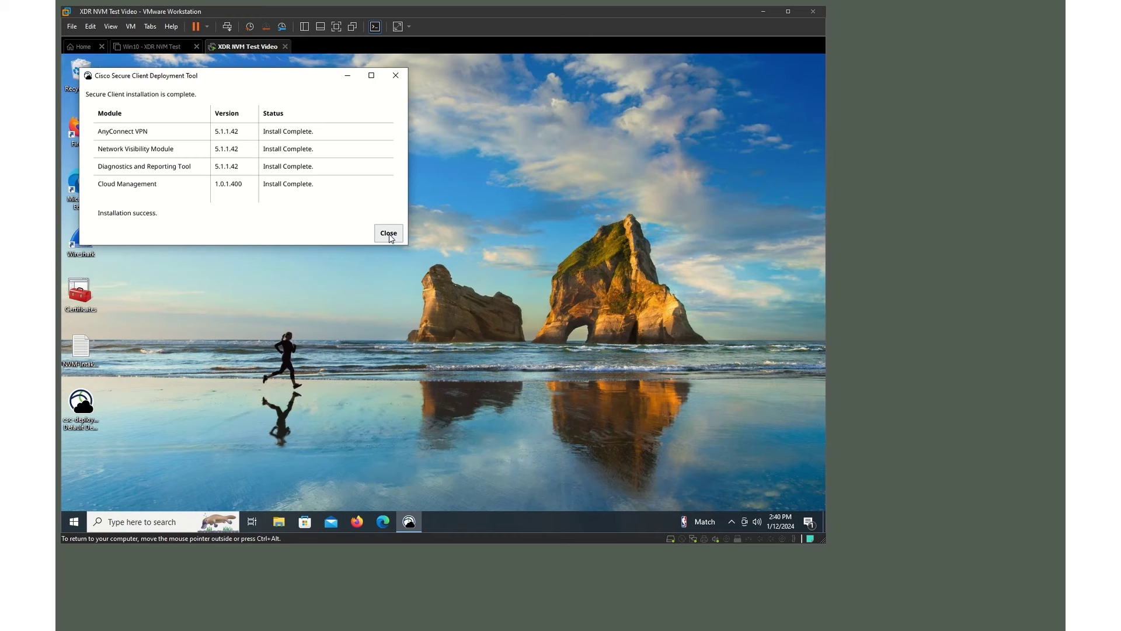
pyautogui.click(389, 234)
# Step: Launch Cisco Secure Client and check its installed modules list for the Network Visibility module
pyautogui.click(74, 523)
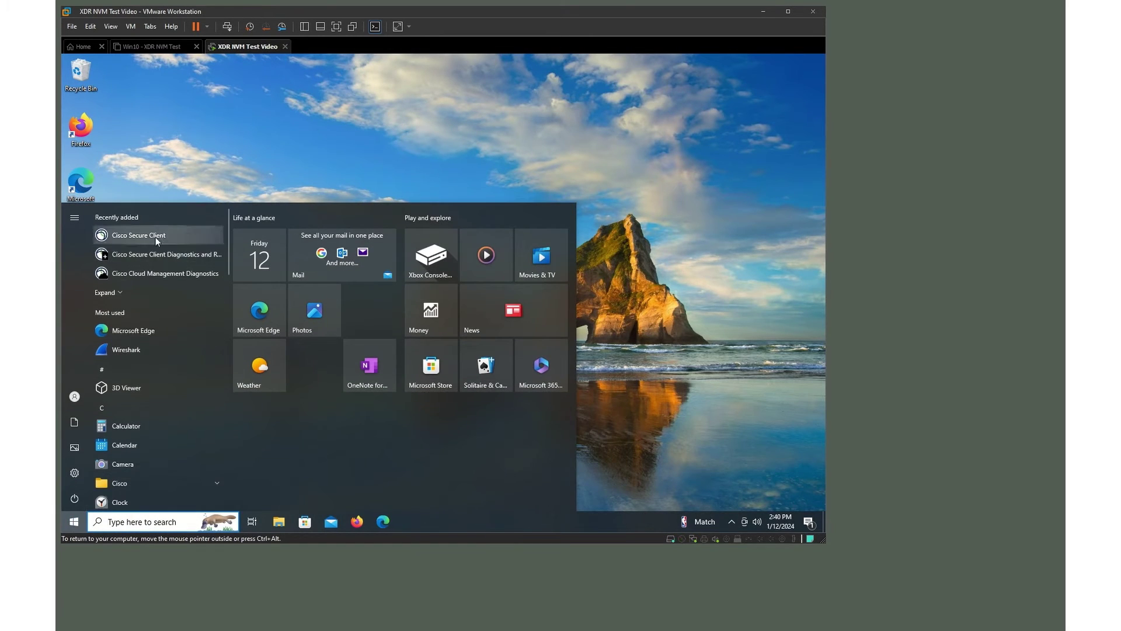
pyautogui.click(157, 234)
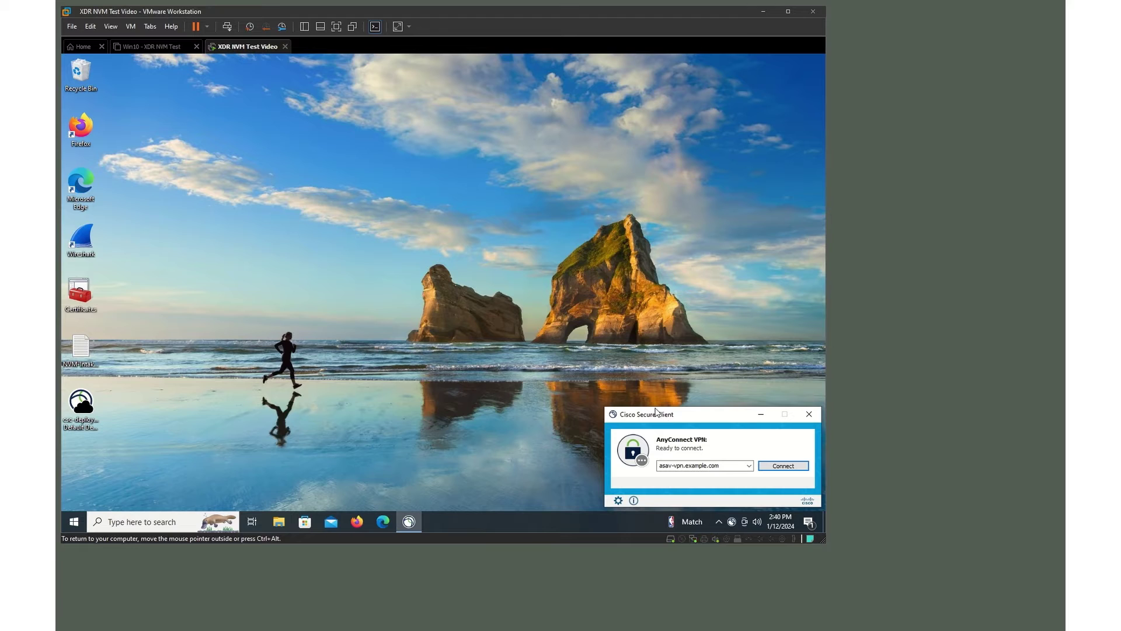
pyautogui.click(633, 501)
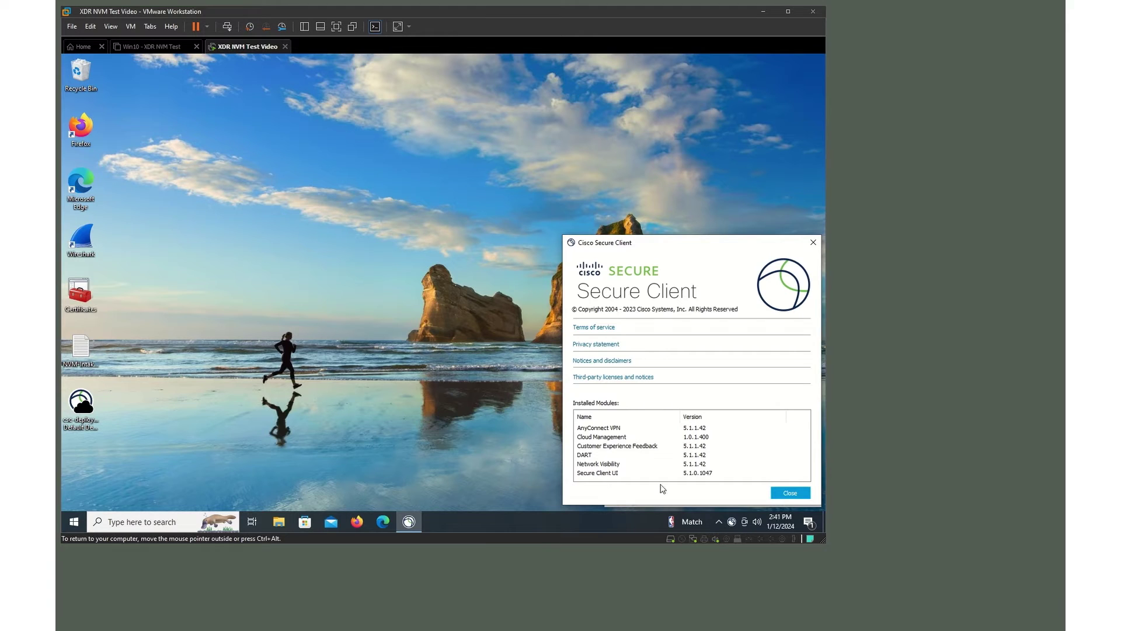
pyautogui.click(612, 466)
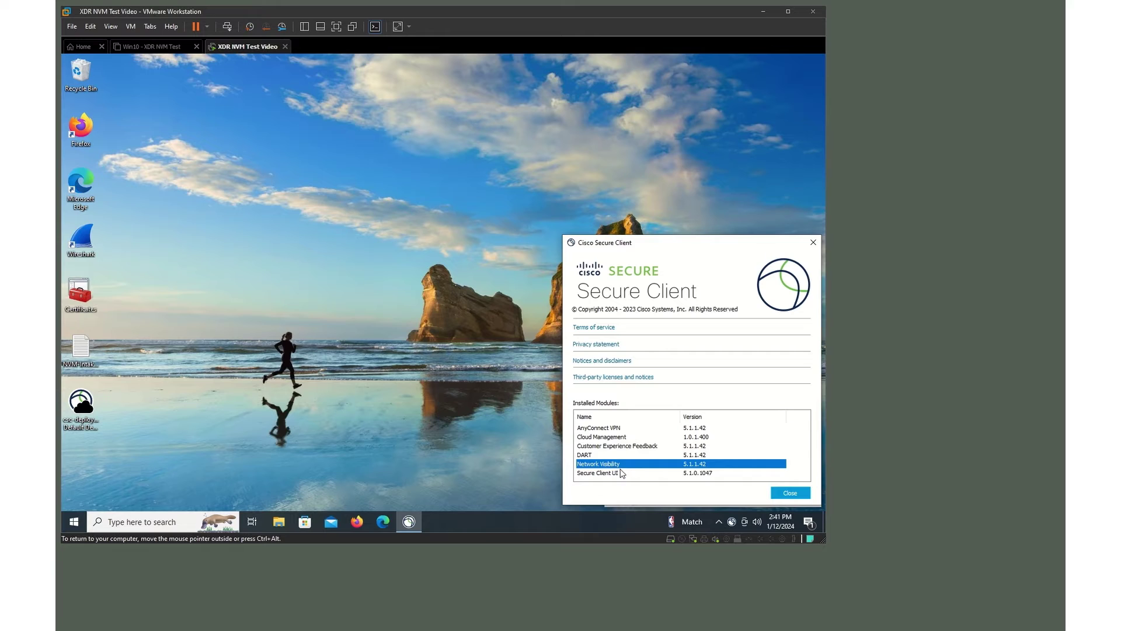
pyautogui.click(783, 495)
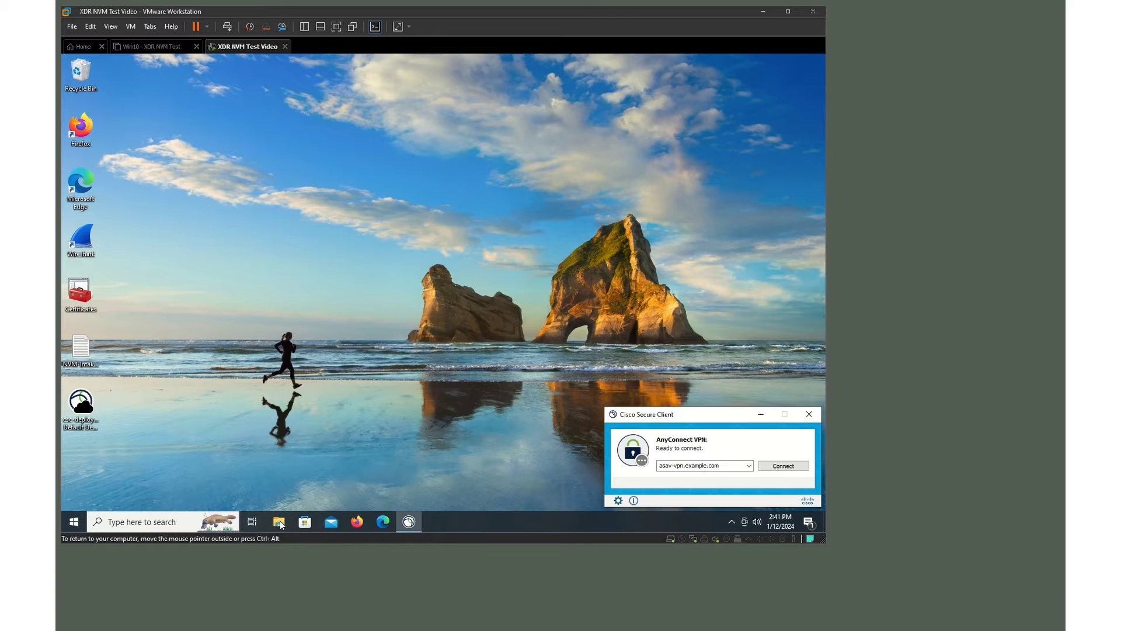
# Step: Browse to C:\ProgramData\Cisco\Cisco Secure Client\NVM in File Explorer and examine the NVM database file
pyautogui.click(280, 522)
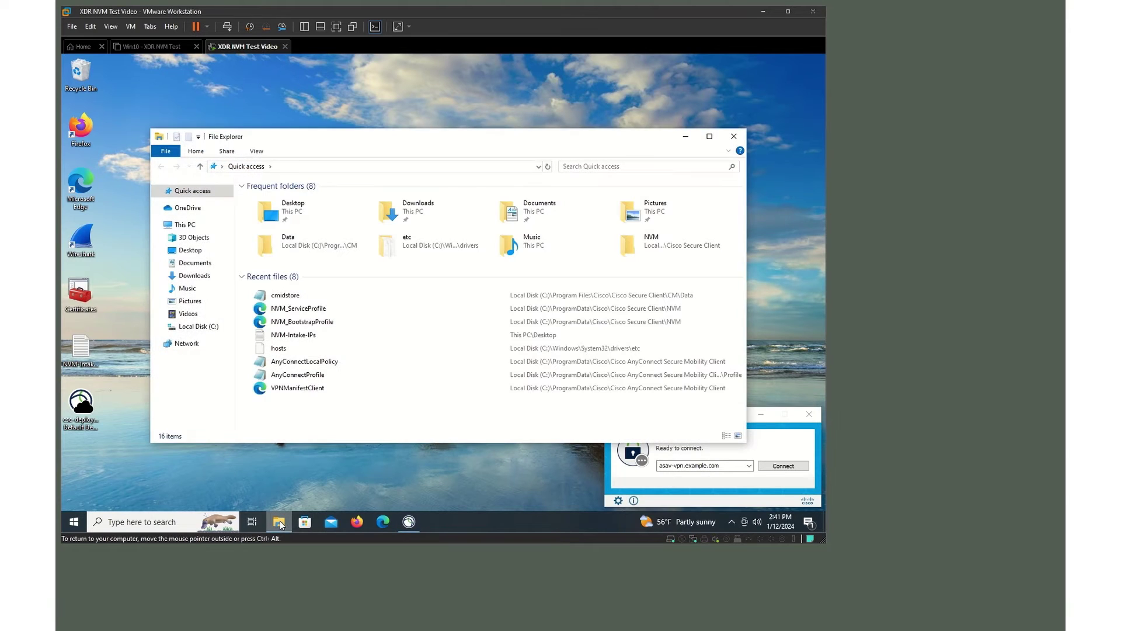
pyautogui.click(201, 326)
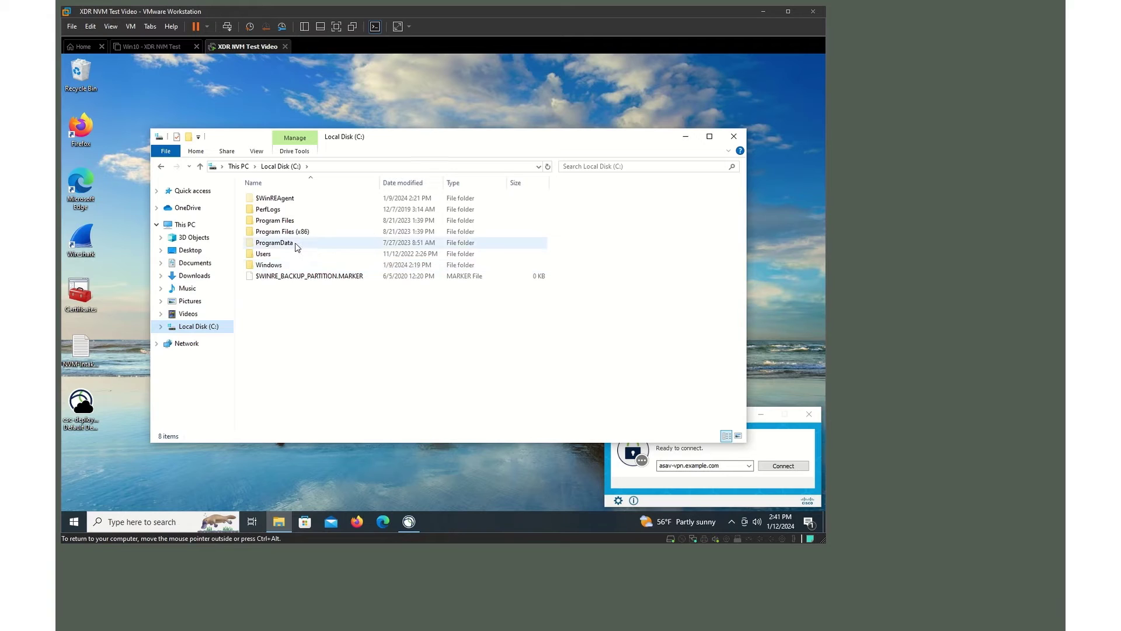
pyautogui.doubleClick(297, 244)
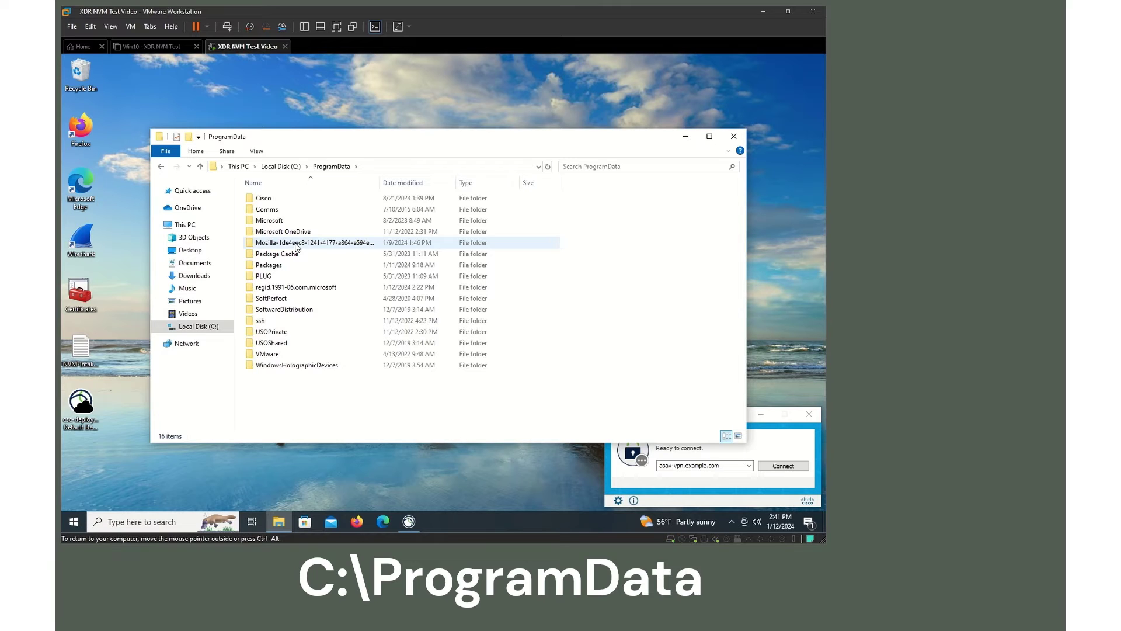
pyautogui.moveTo(394, 129); pyautogui.dragTo(390, 84)
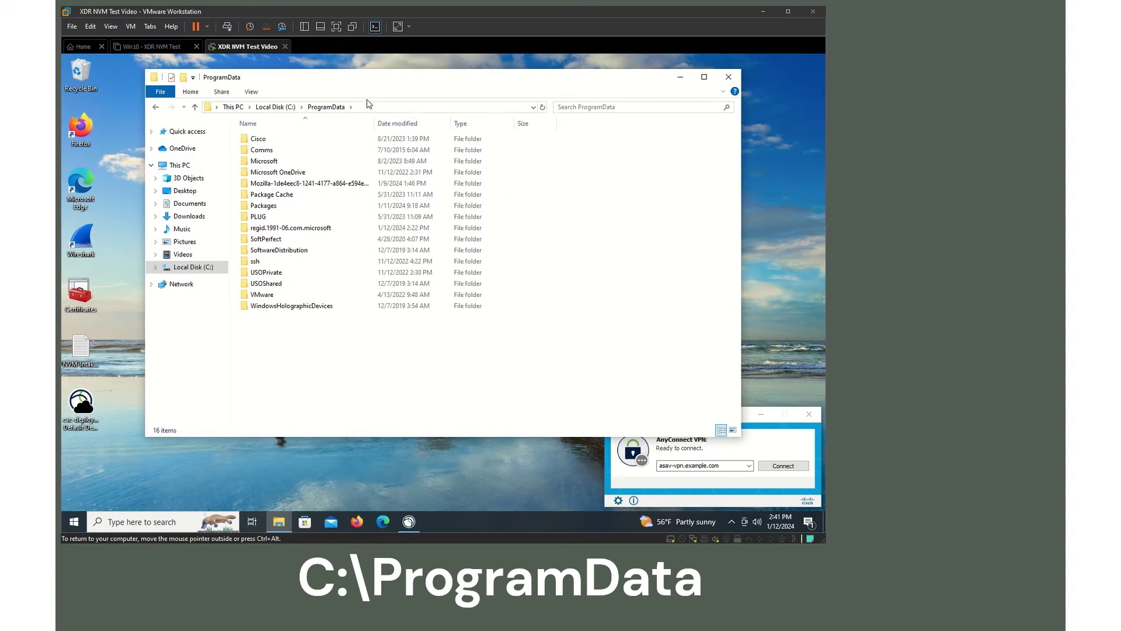
pyautogui.doubleClick(264, 141)
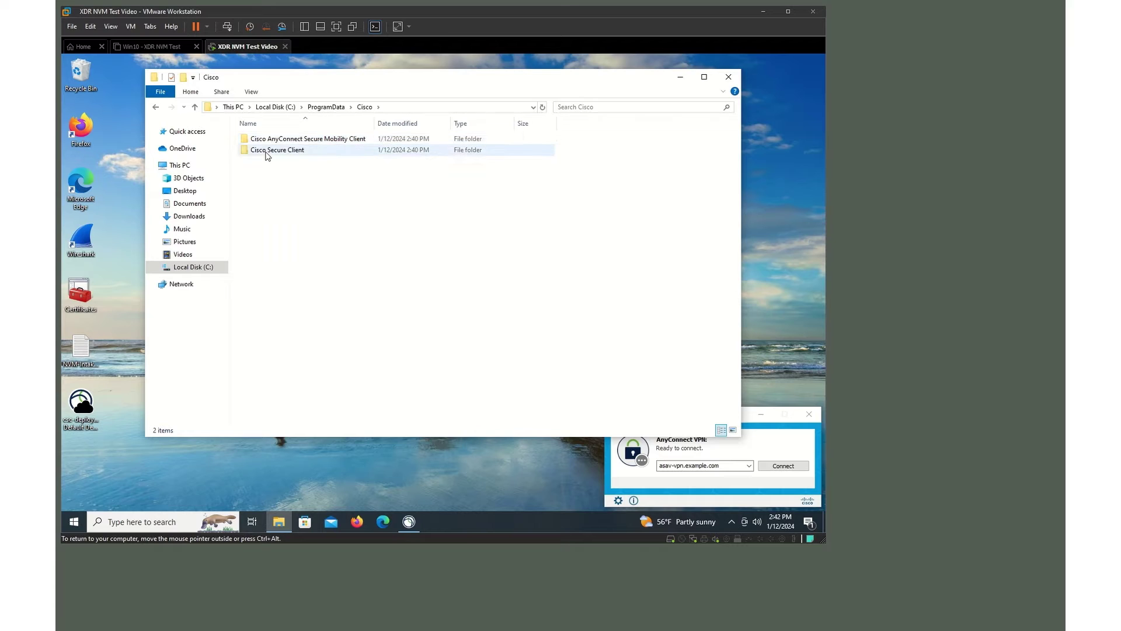
pyautogui.doubleClick(266, 153)
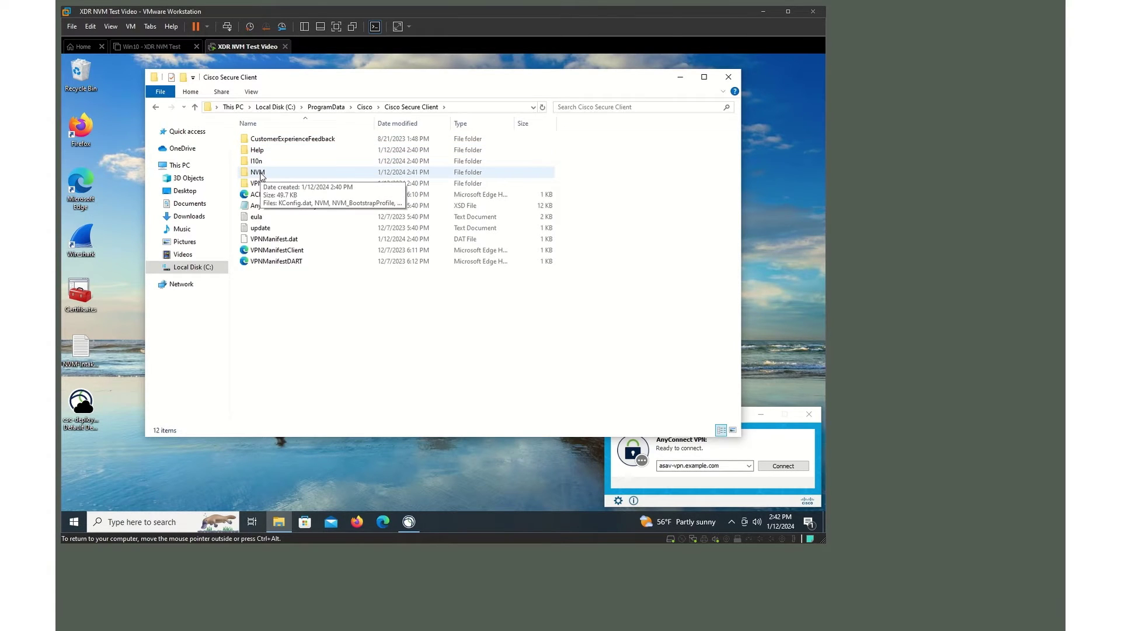
pyautogui.doubleClick(261, 173)
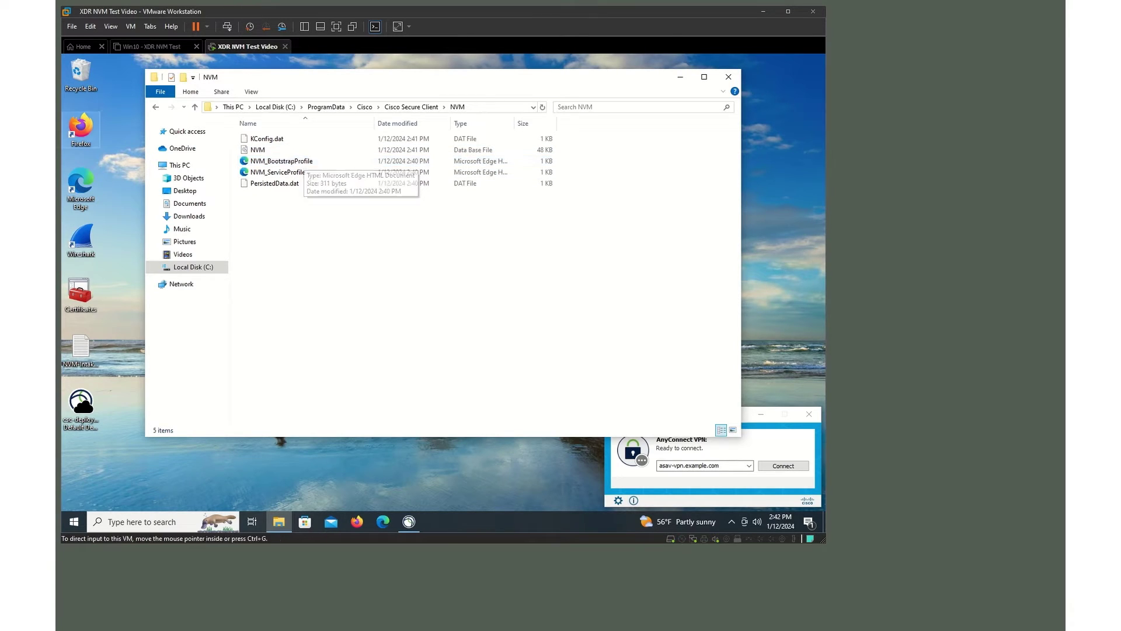
pyautogui.click(379, 150)
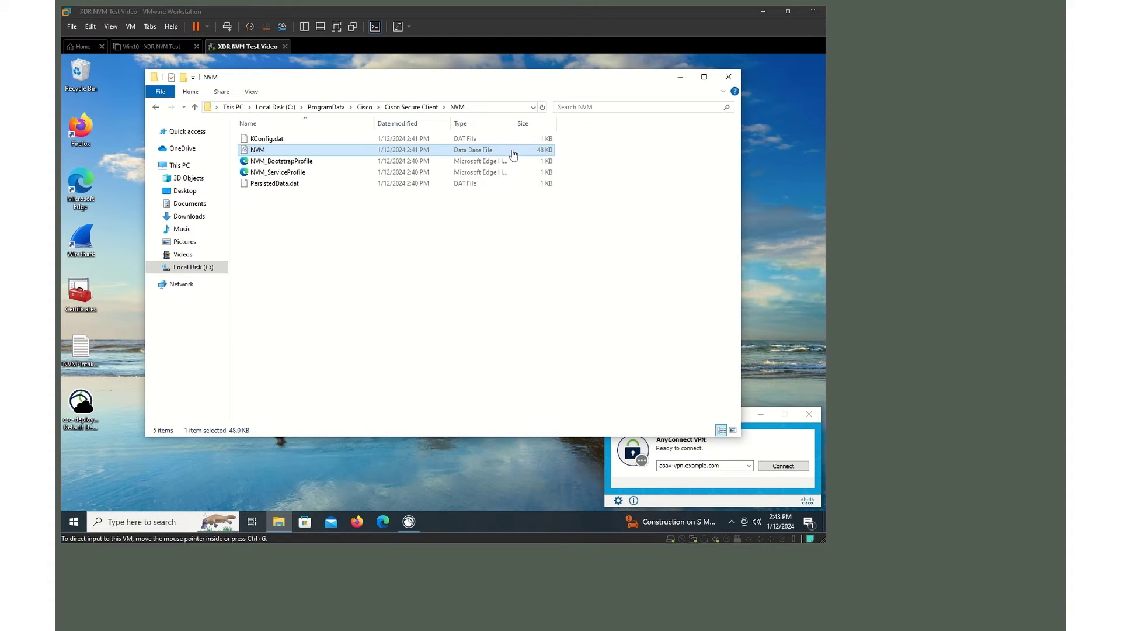
# Step: Open NVM_BootstrapProfile in Notepad, examine its CloudServer address and CloudPort entries, and close the file
pyautogui.click(305, 165)
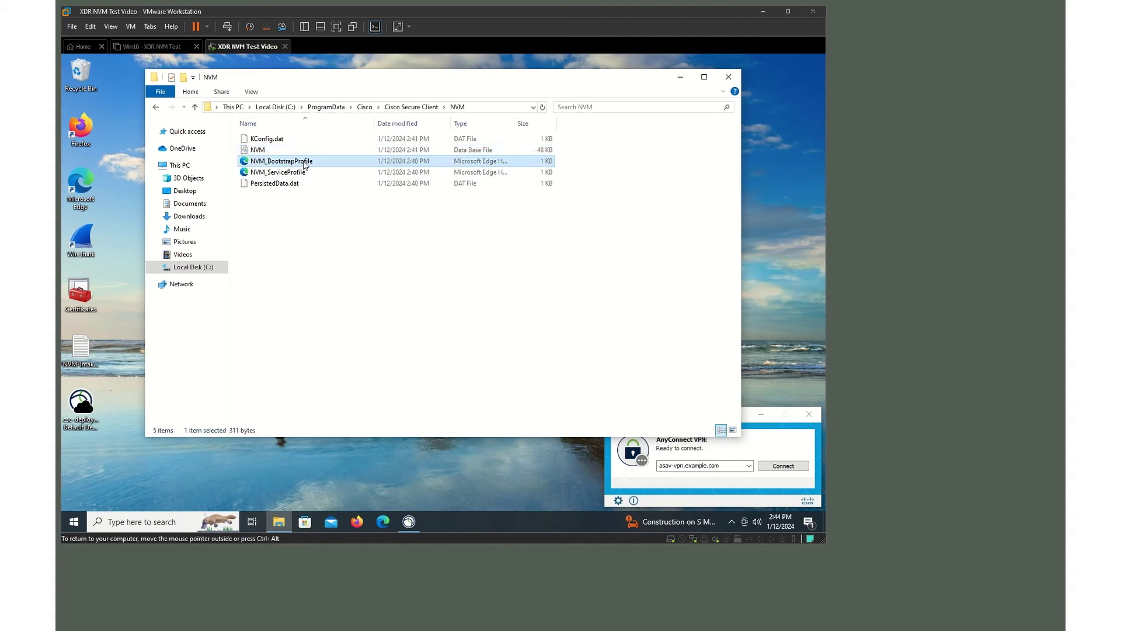
pyautogui.rightClick(304, 166)
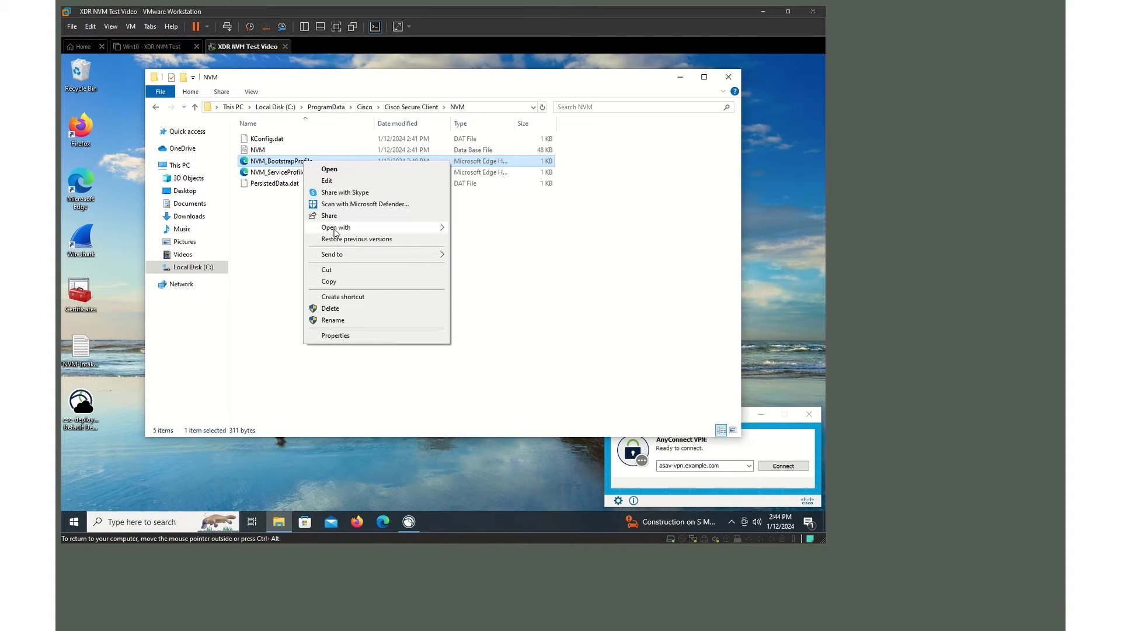
pyautogui.moveTo(350, 229)
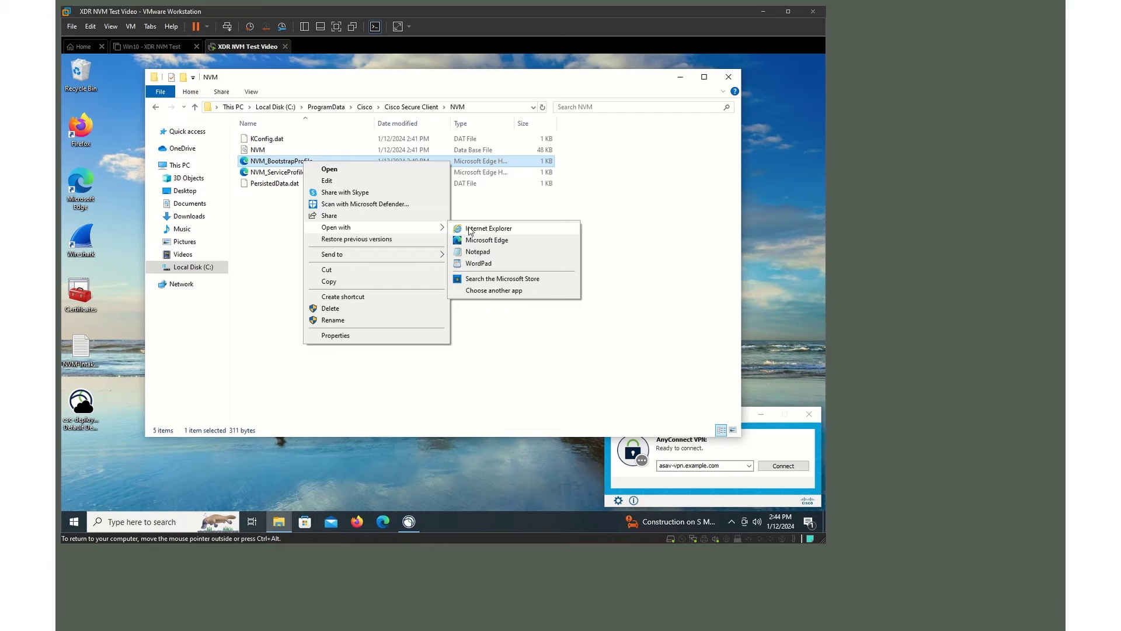
pyautogui.click(489, 252)
pyautogui.moveTo(532, 380); pyautogui.dragTo(779, 412)
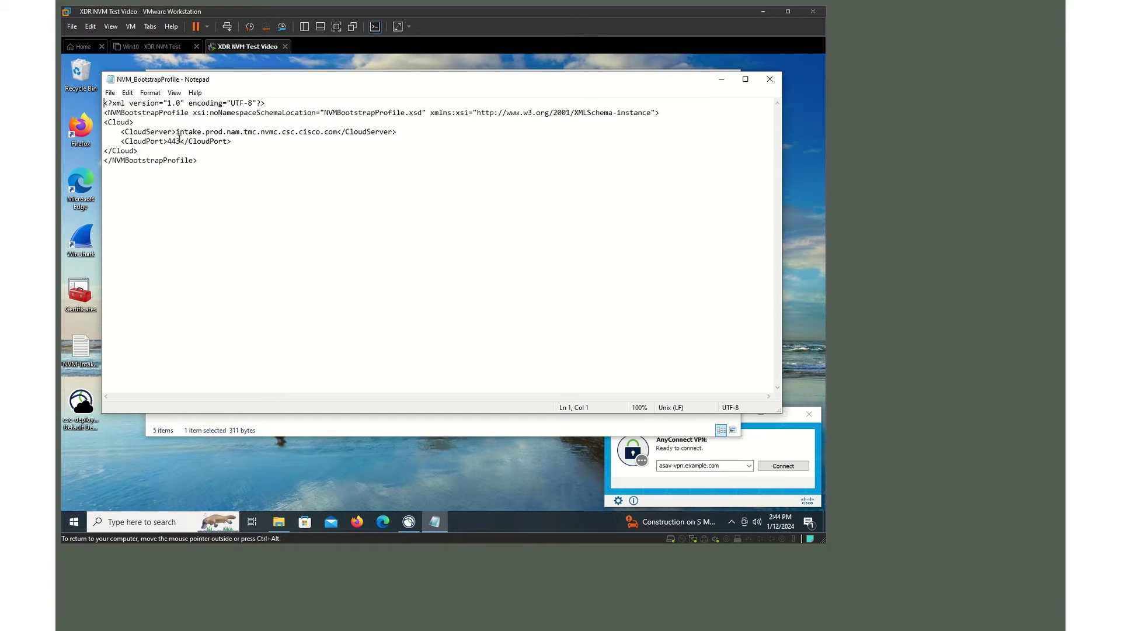
pyautogui.moveTo(176, 133); pyautogui.dragTo(340, 132)
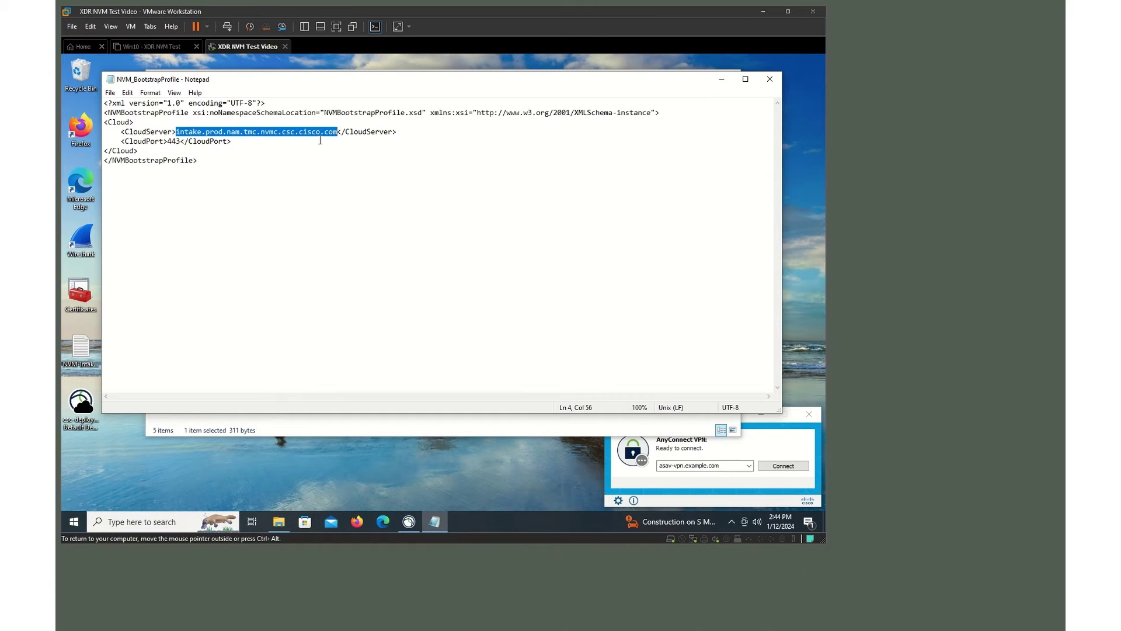
pyautogui.click(219, 124)
pyautogui.moveTo(178, 131); pyautogui.dragTo(336, 133)
pyautogui.moveTo(183, 142); pyautogui.dragTo(168, 141)
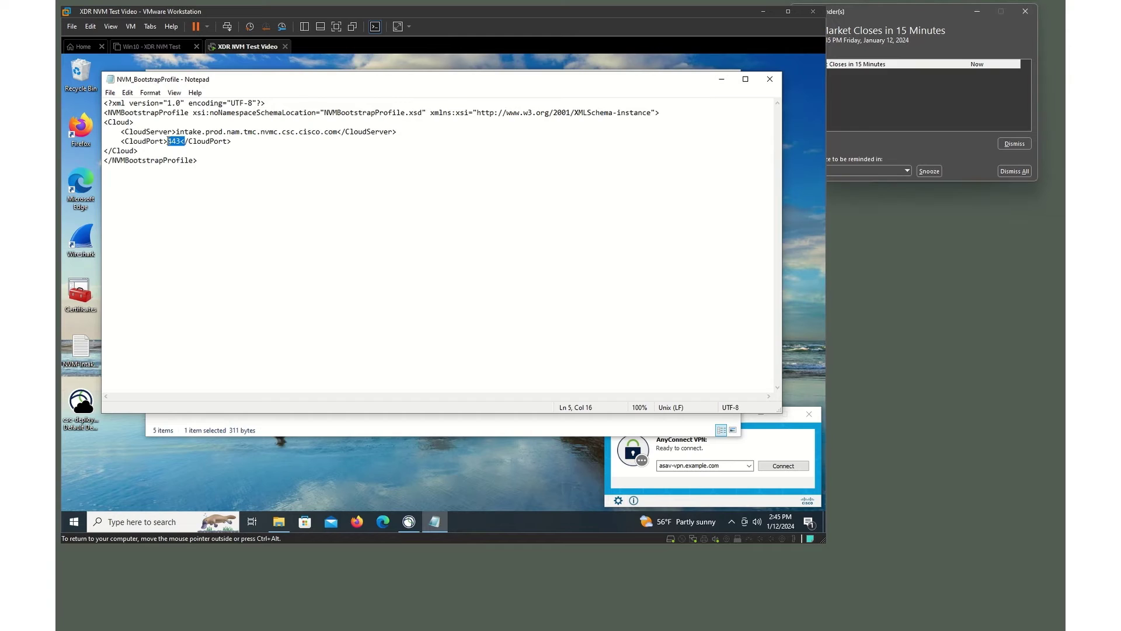
pyautogui.hotkey('ctrl', 'alt')
pyautogui.click(770, 79)
# Step: Open NVM_ServiceProfile in Notepad, examine its ExportTo setting and data collection Fields list, and close the file
pyautogui.click(323, 173)
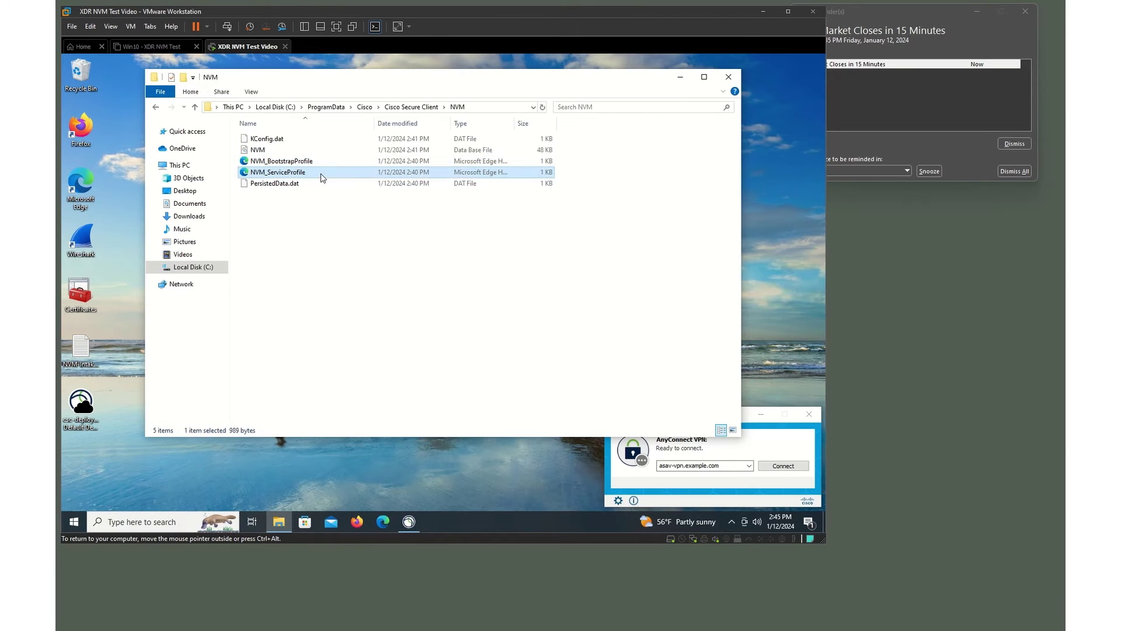
pyautogui.rightClick(323, 176)
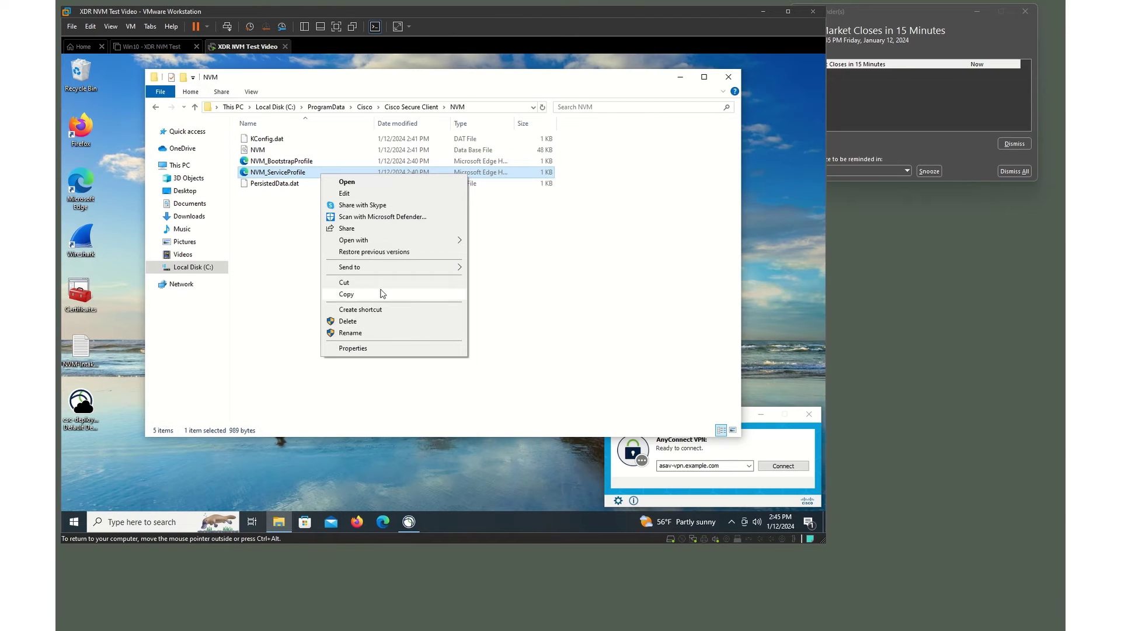
pyautogui.moveTo(441, 244)
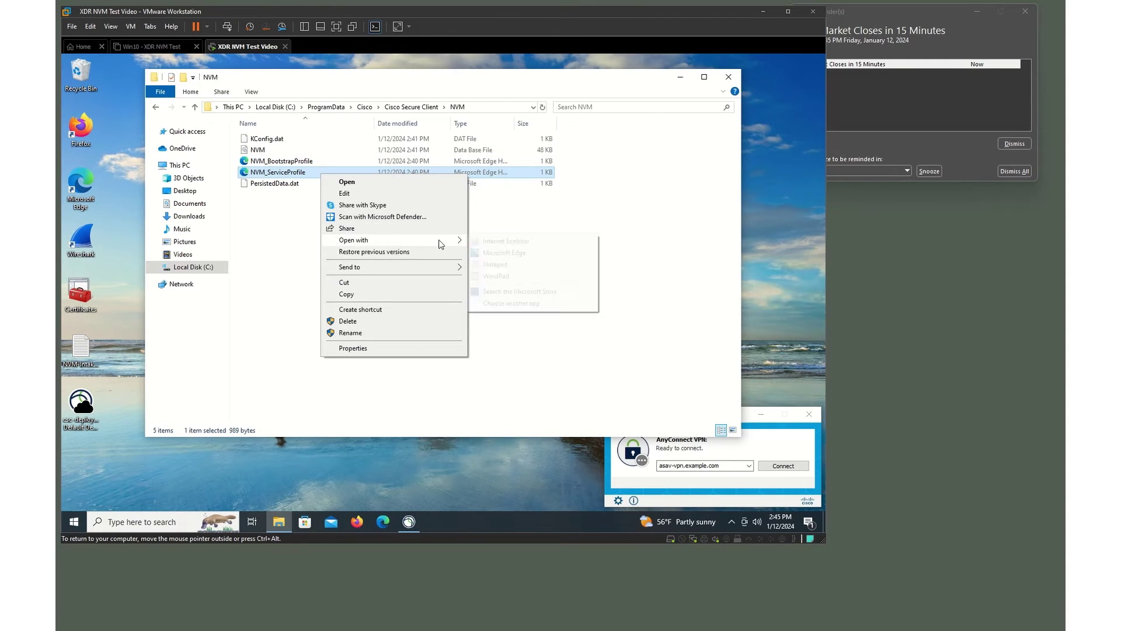
pyautogui.click(502, 267)
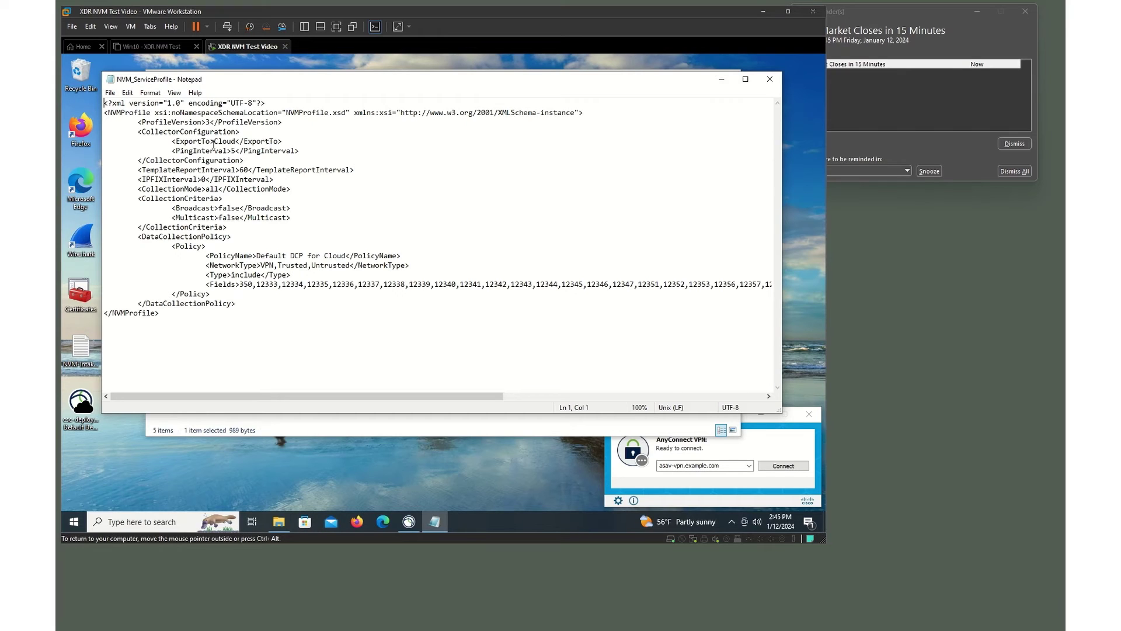
pyautogui.moveTo(214, 143); pyautogui.dragTo(236, 142)
pyautogui.click(231, 141)
pyautogui.moveTo(239, 284); pyautogui.dragTo(612, 285)
pyautogui.moveTo(484, 401); pyautogui.dragTo(367, 368)
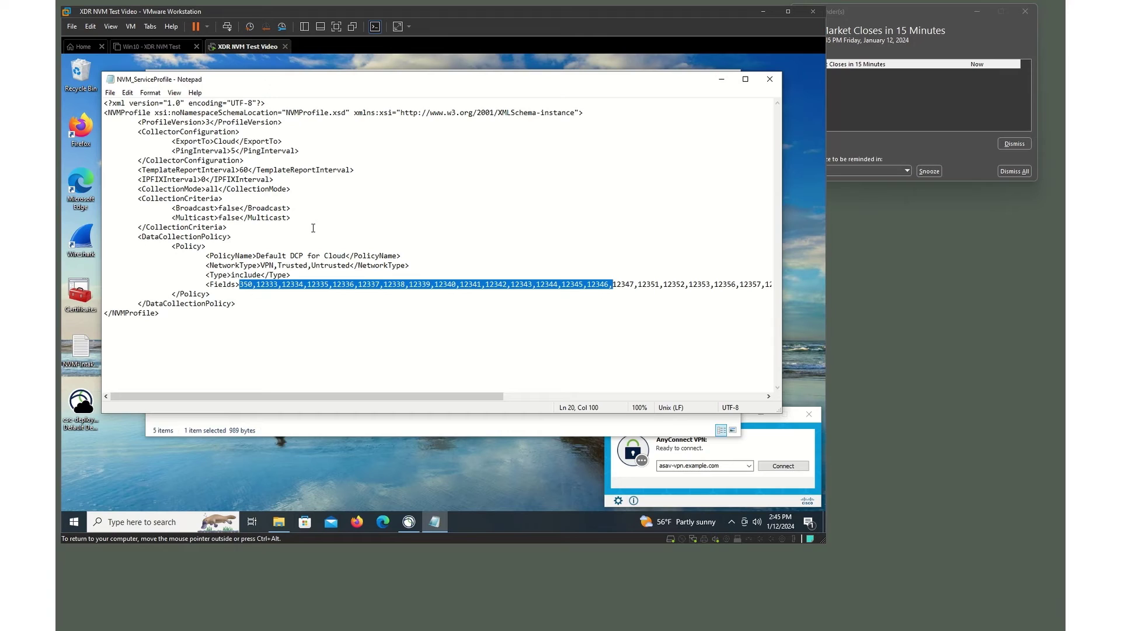
pyautogui.click(772, 81)
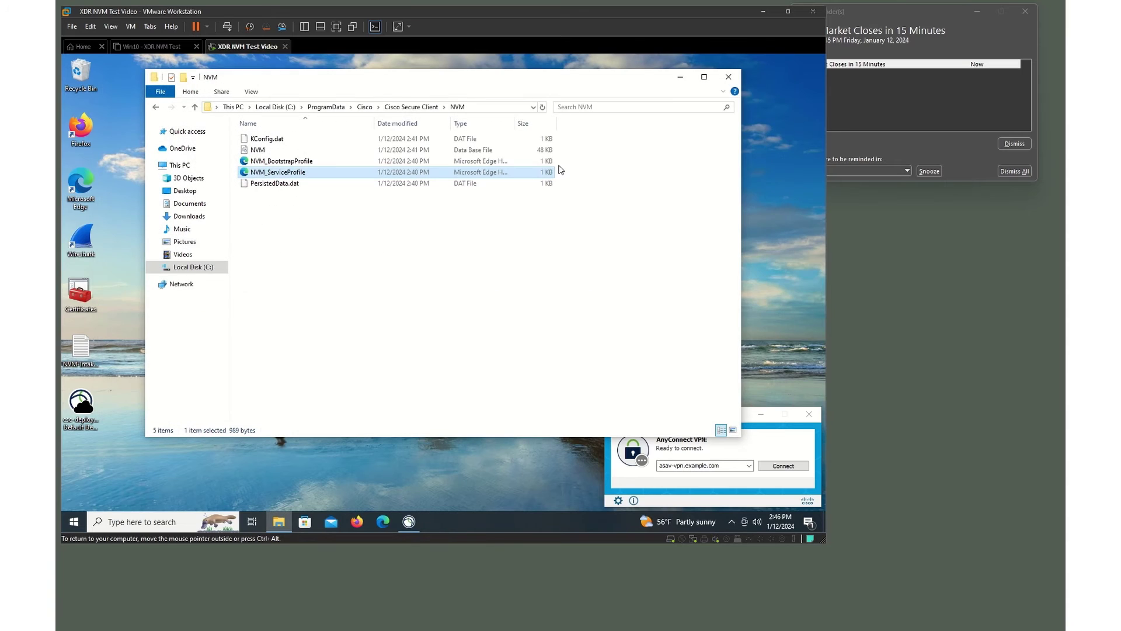
# Step: Browse to C:\Program Files\Cisco\Cisco Secure Client\CM\Data in File Explorer and examine the Cloud Management files
pyautogui.click(280, 111)
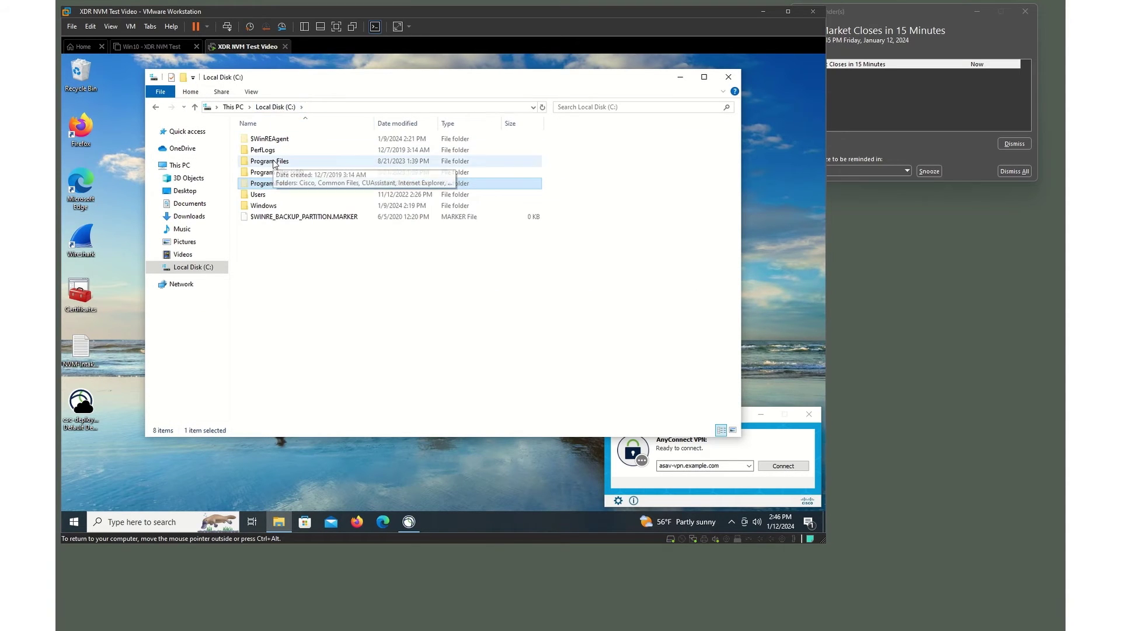
pyautogui.doubleClick(274, 161)
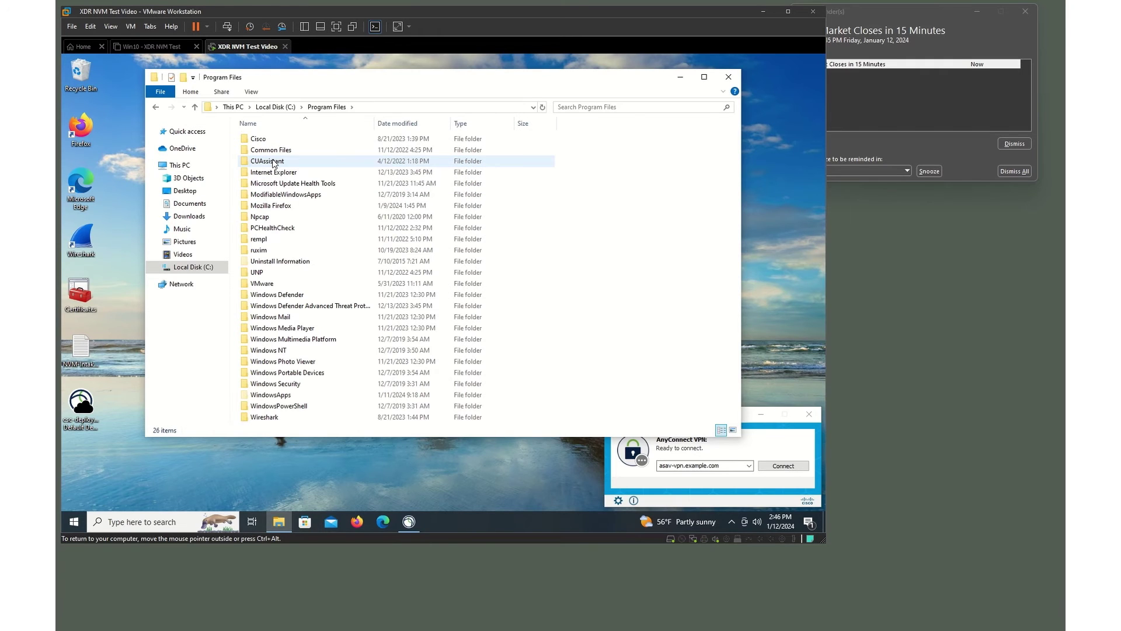
pyautogui.doubleClick(262, 139)
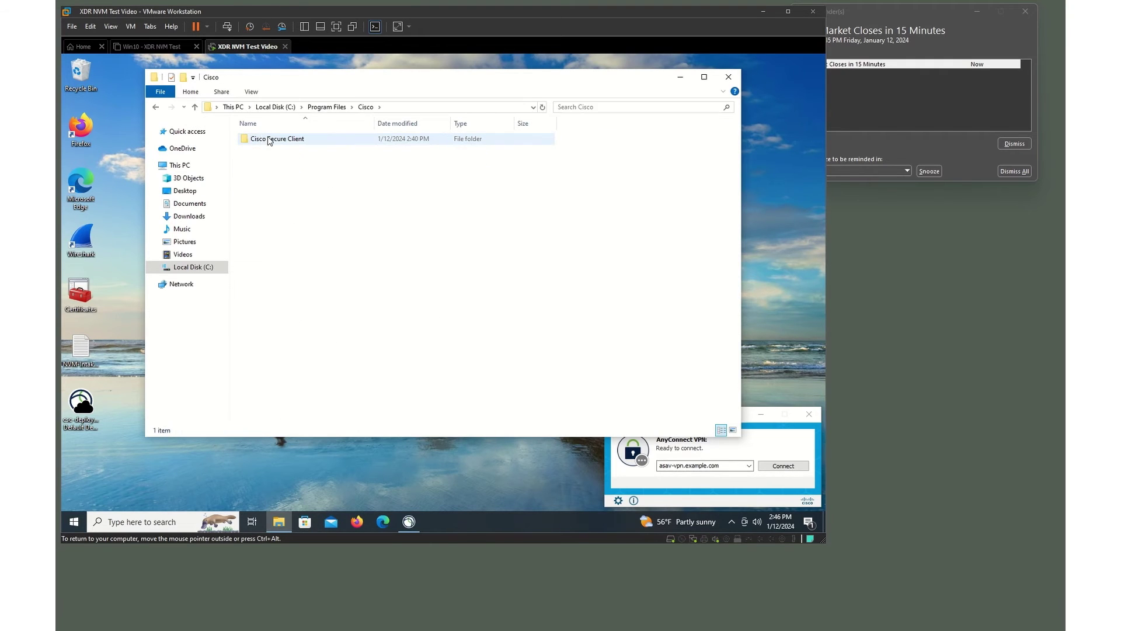
pyautogui.doubleClick(267, 139)
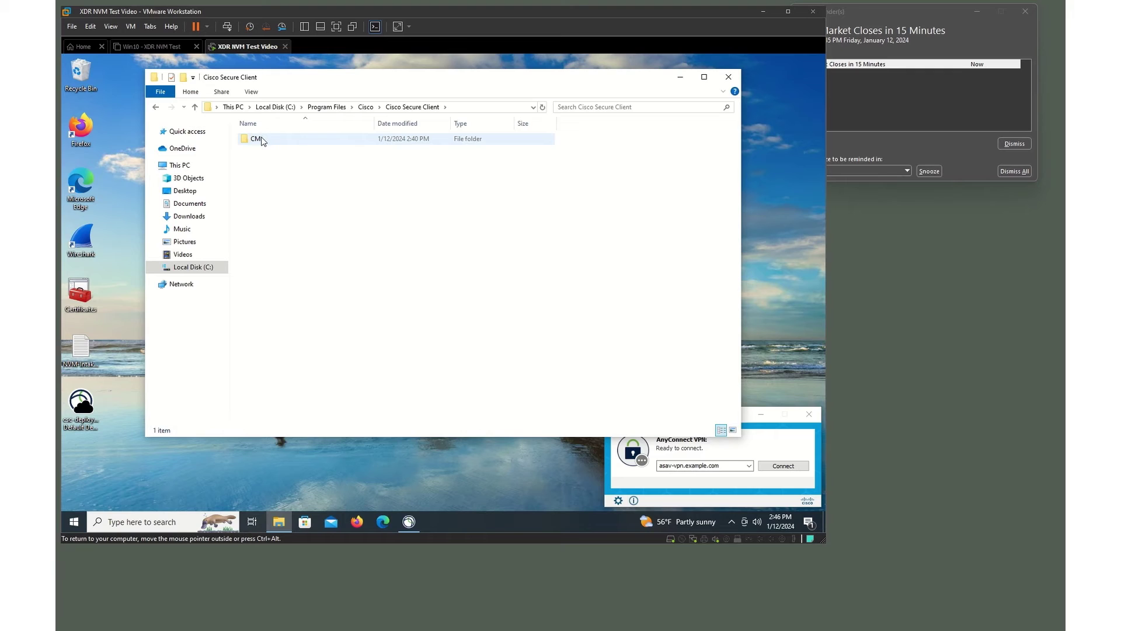
pyautogui.doubleClick(261, 140)
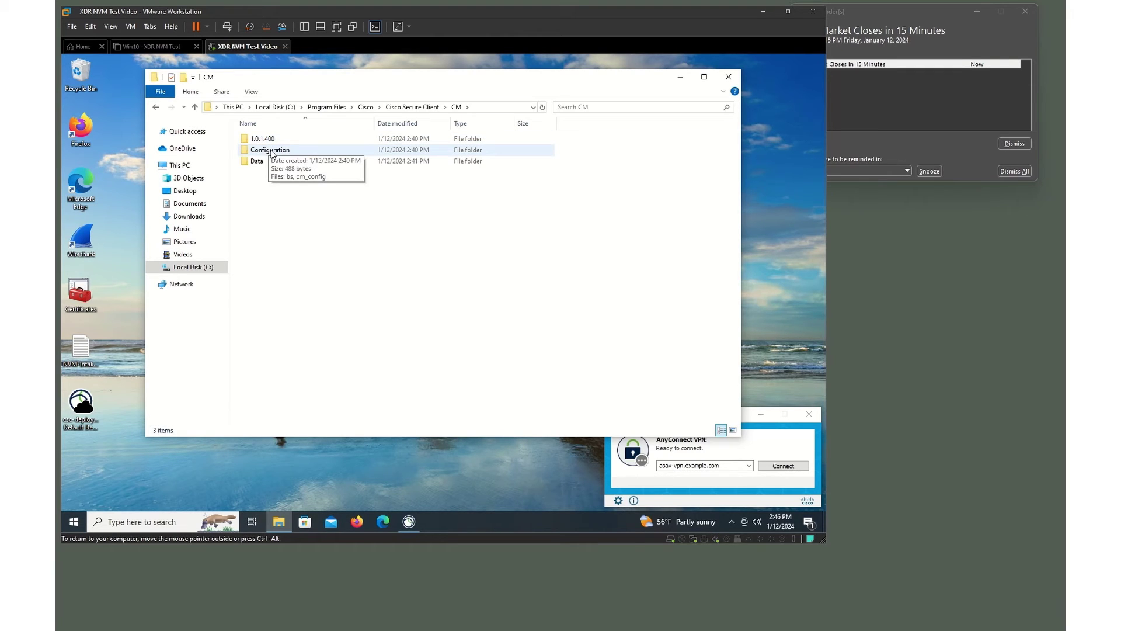
pyautogui.doubleClick(256, 163)
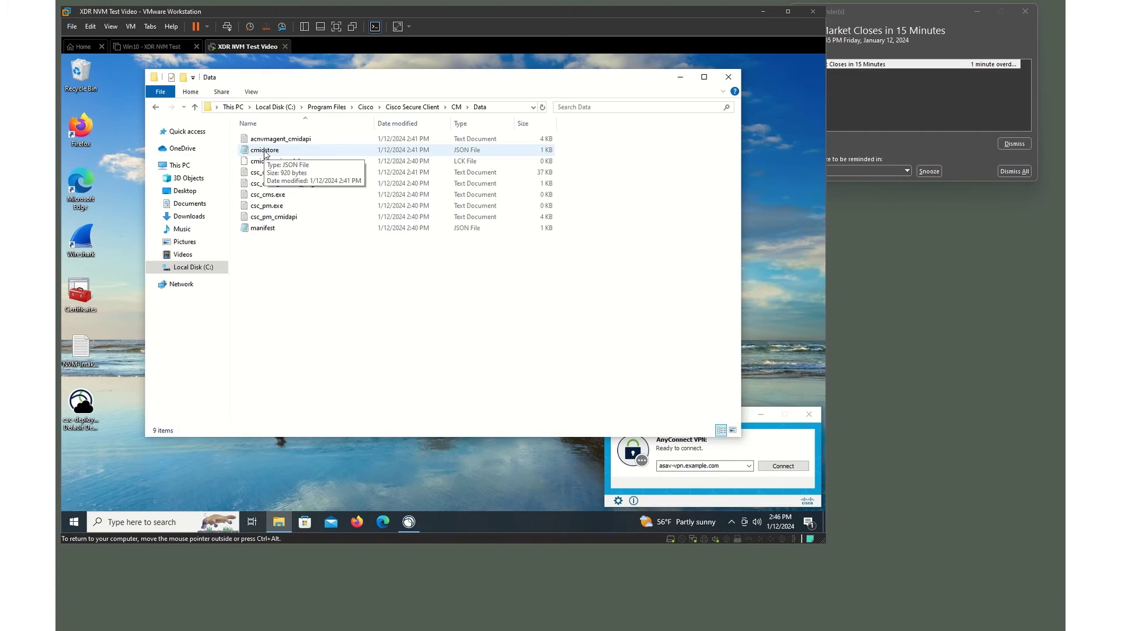
# Step: Launch Notepad as administrator and allow it to make changes to the device
pyautogui.click(149, 523)
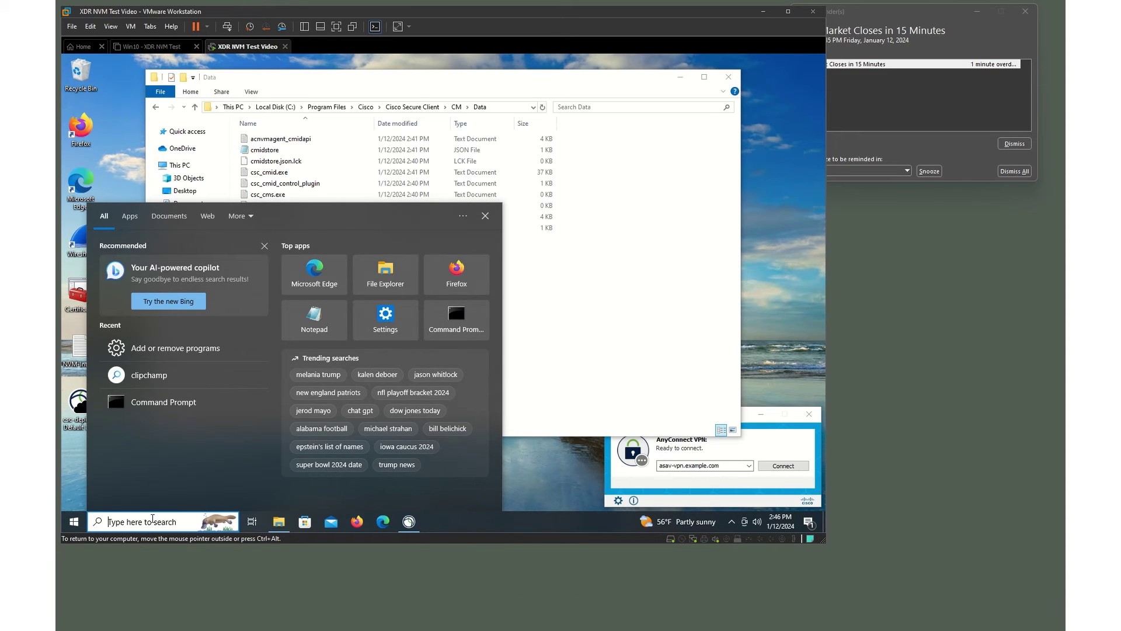
pyautogui.write('notepad')
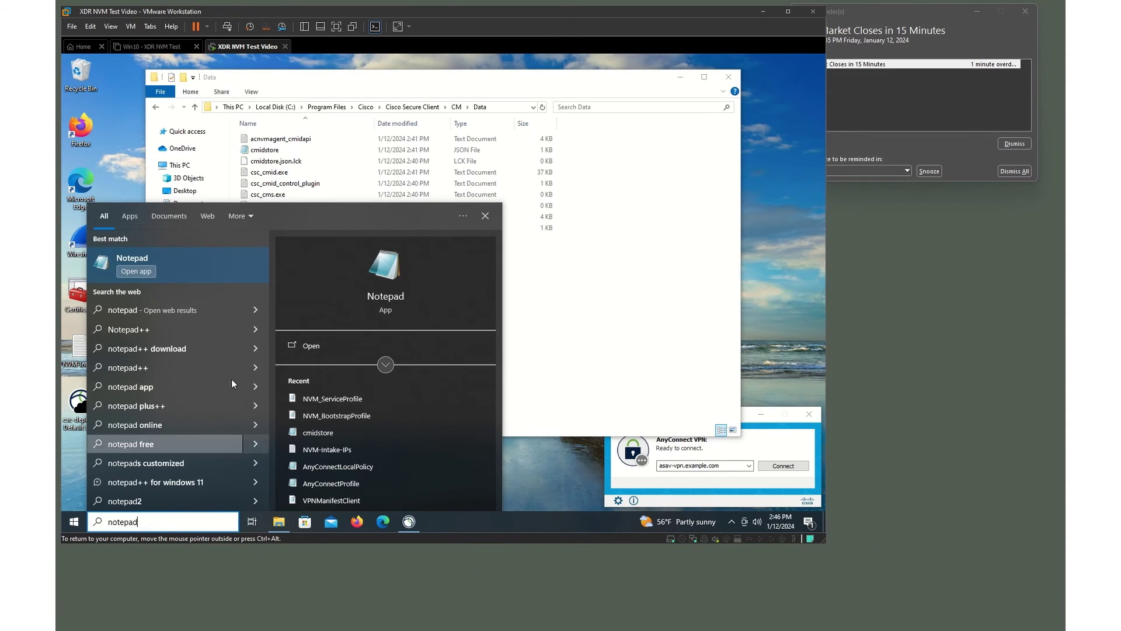
pyautogui.rightClick(174, 275)
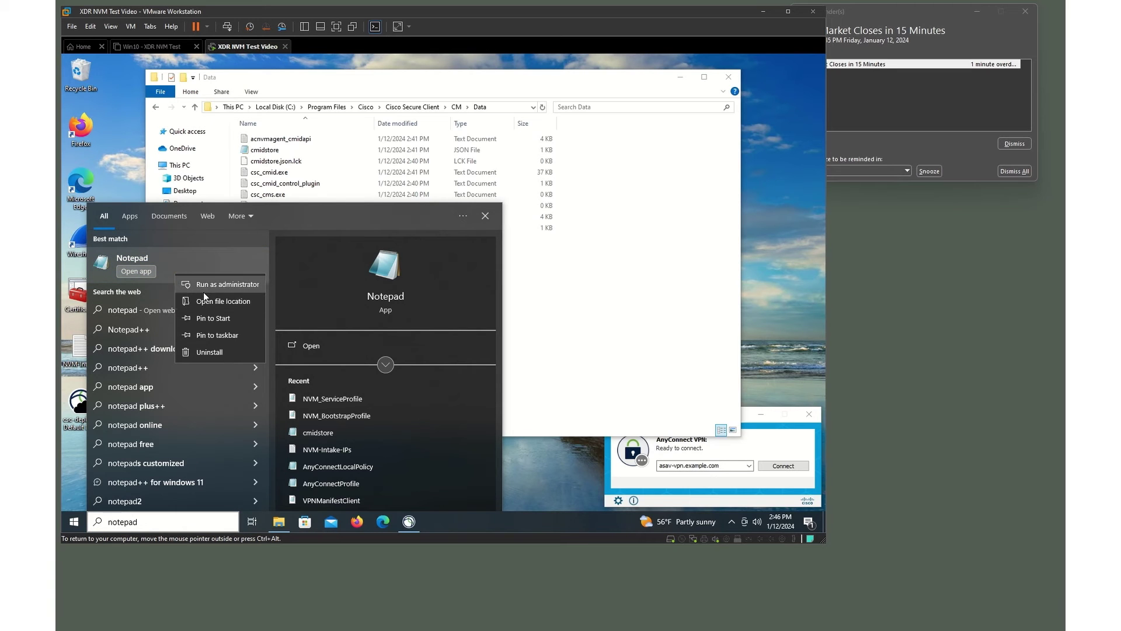
pyautogui.click(205, 285)
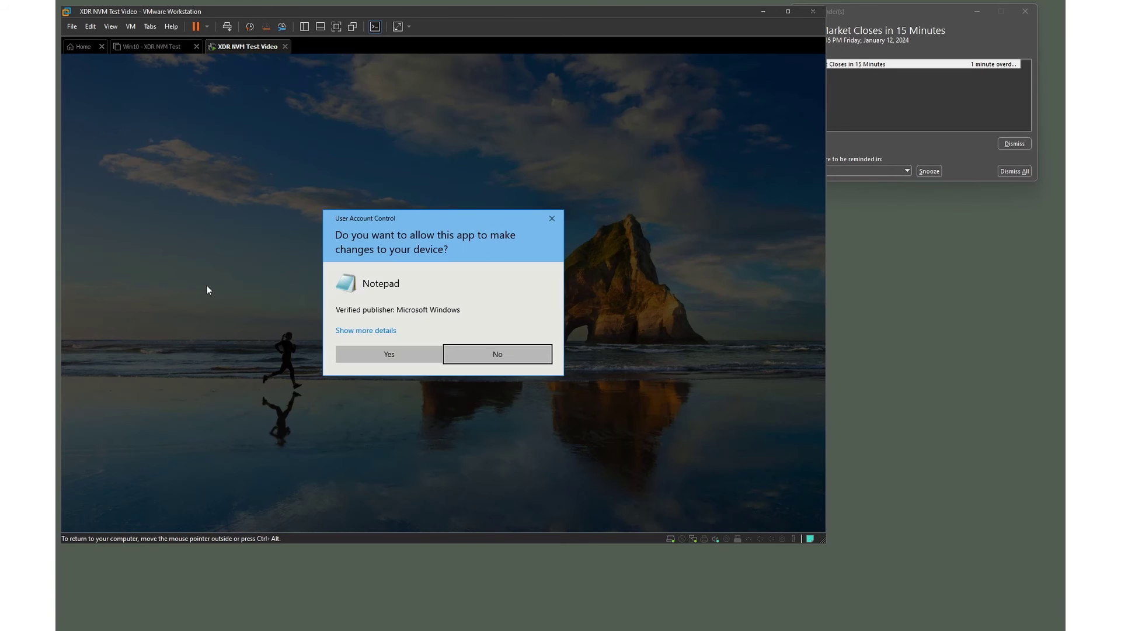
pyautogui.click(360, 356)
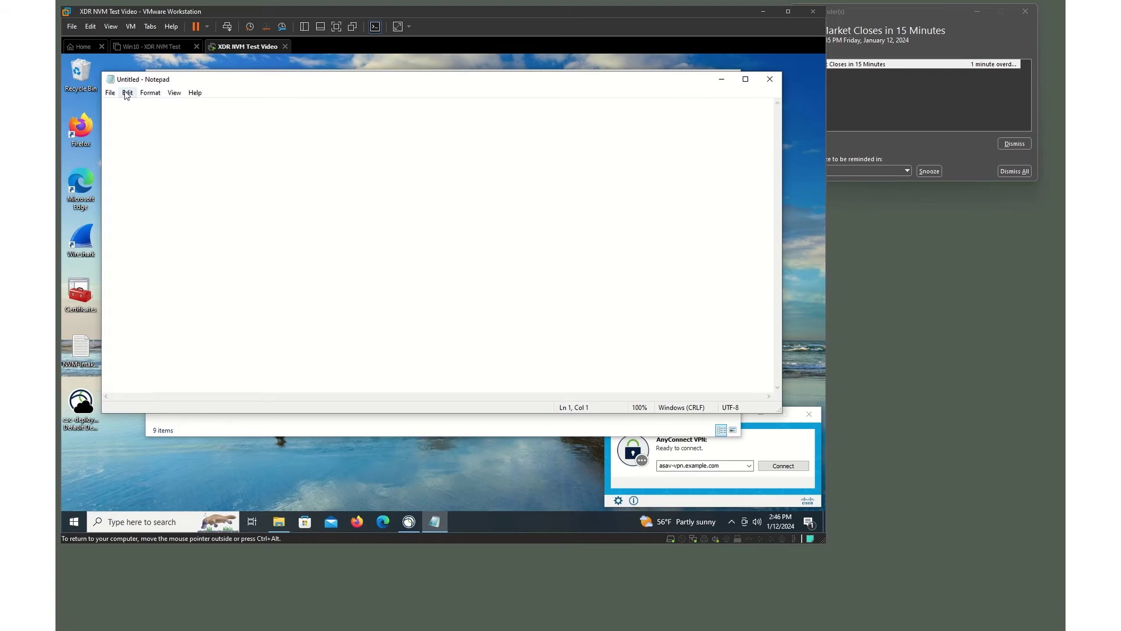
# Step: Open cmidstore from the CM\Data folder with All Files shown, examine its business ID, token and URL entries, and close it
pyautogui.click(110, 93)
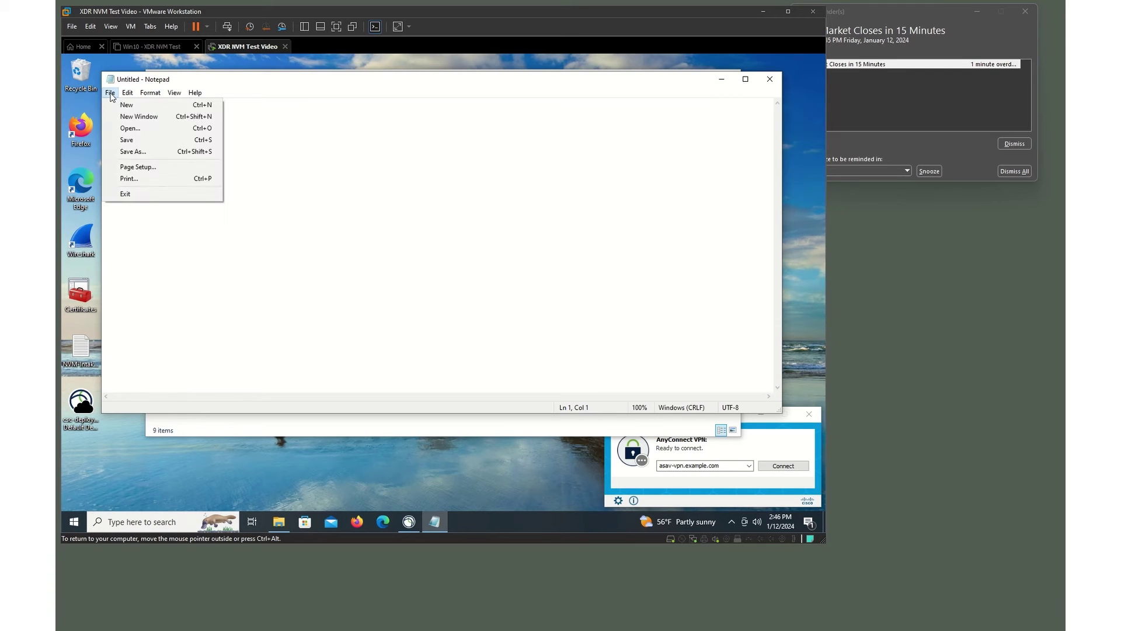
pyautogui.click(129, 128)
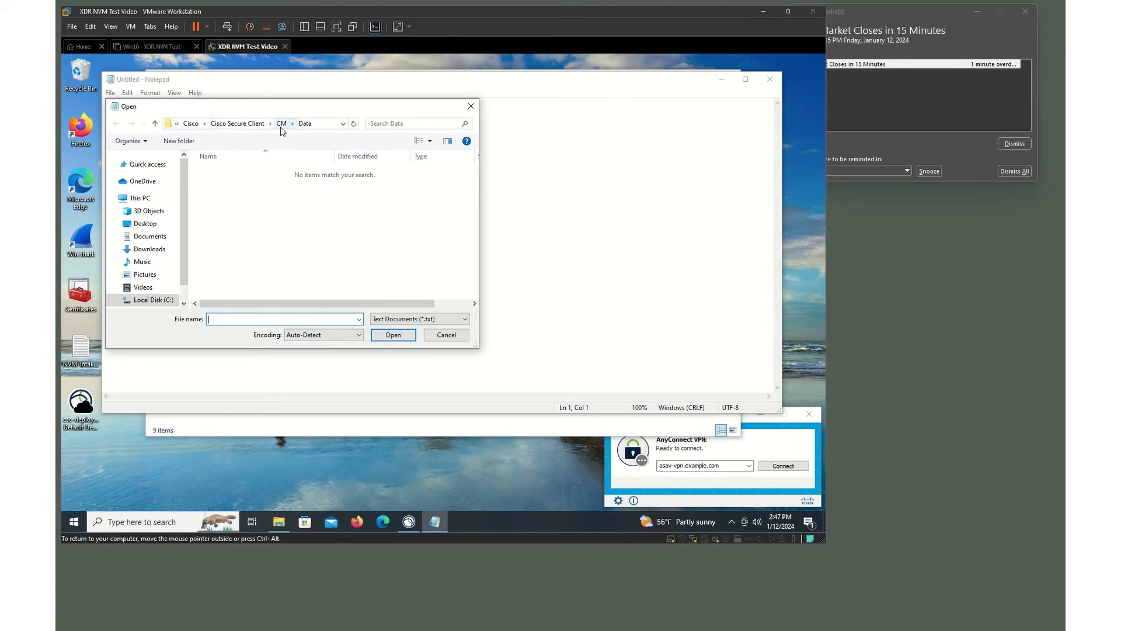
pyautogui.click(428, 321)
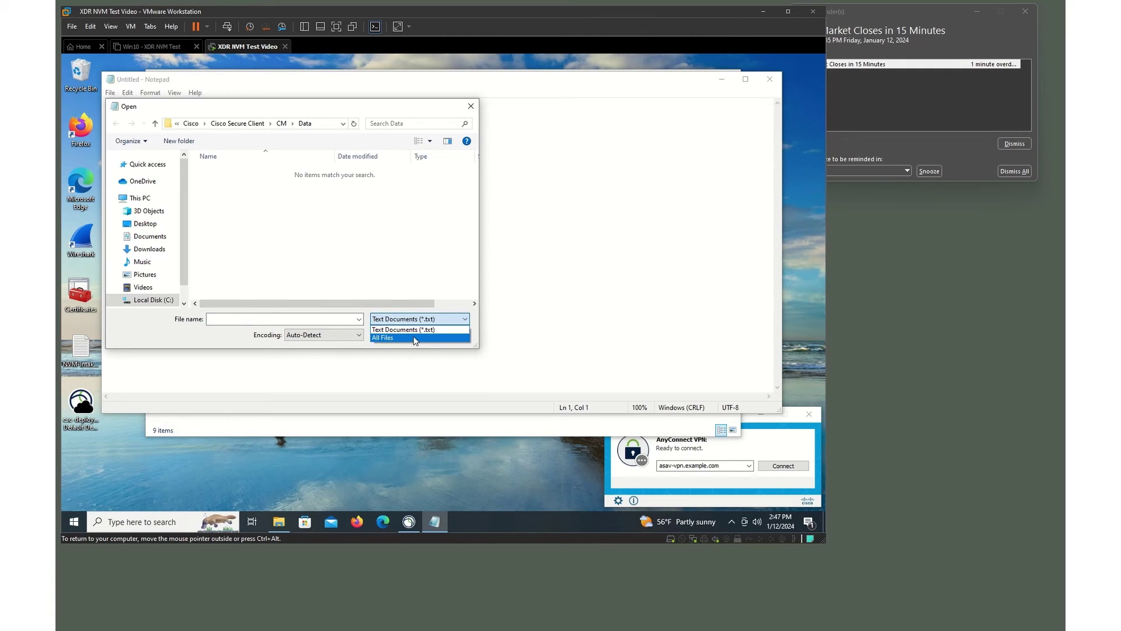
pyautogui.click(415, 339)
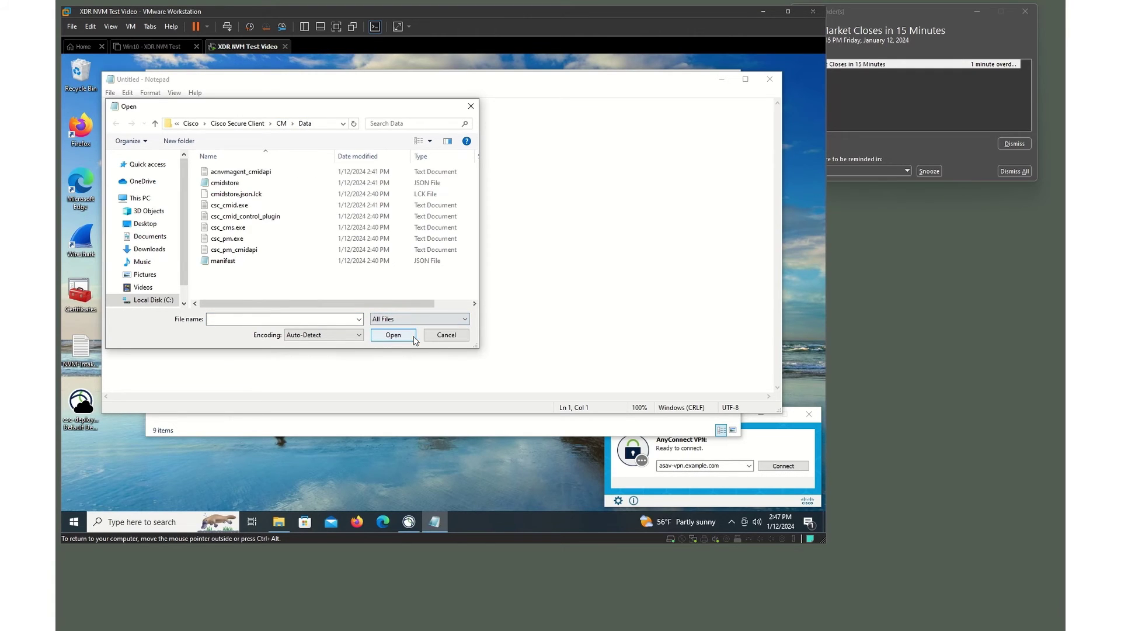
pyautogui.click(223, 186)
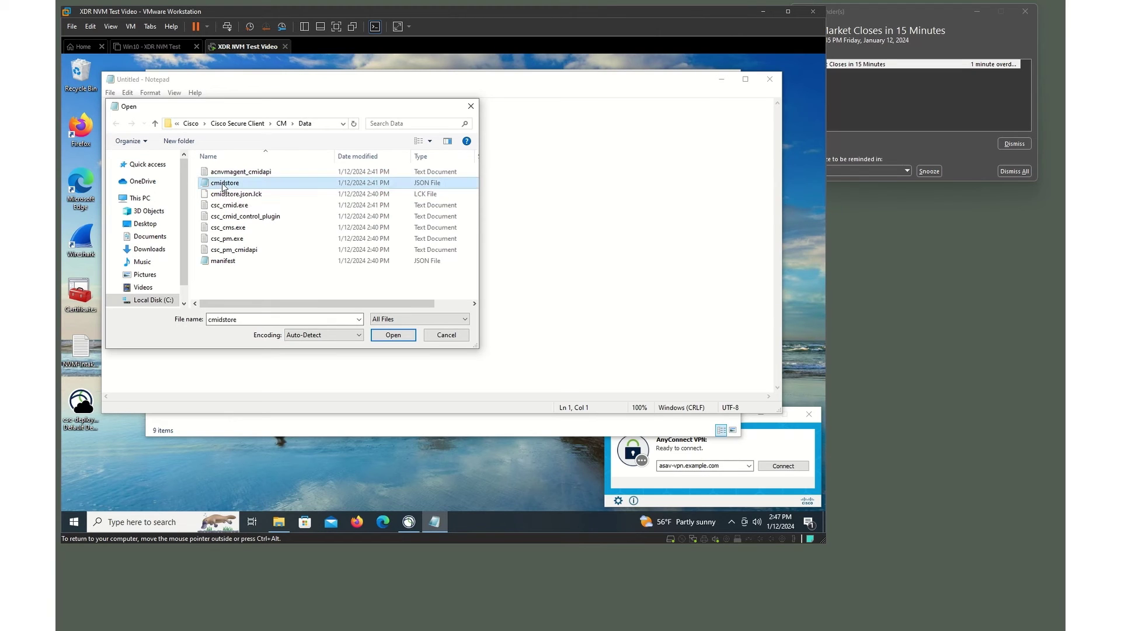
pyautogui.click(394, 336)
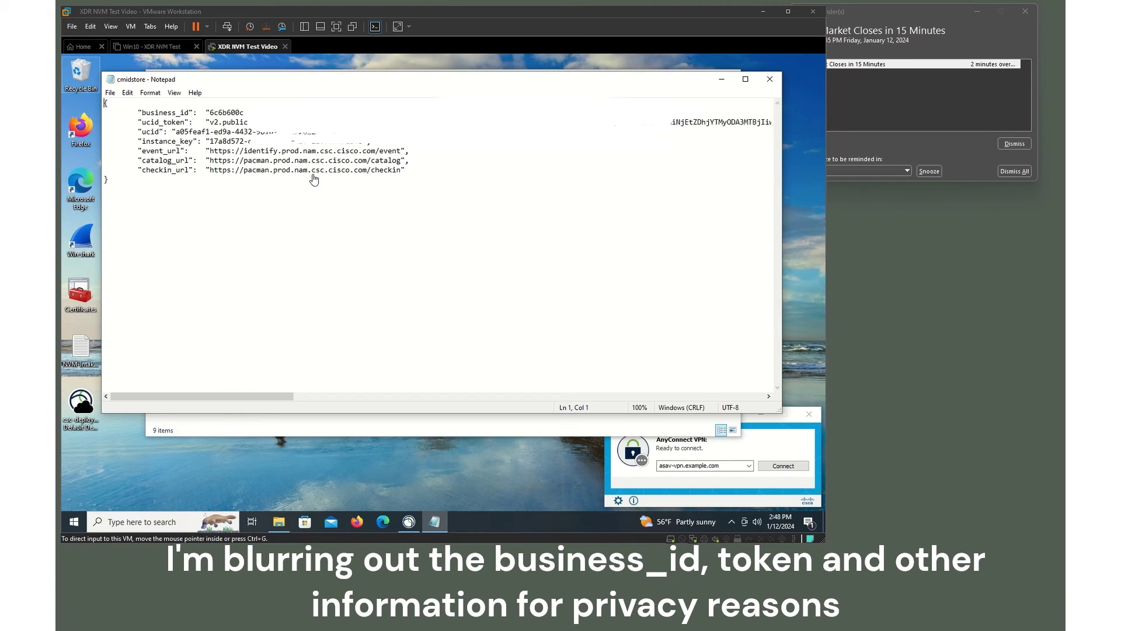
pyautogui.click(770, 80)
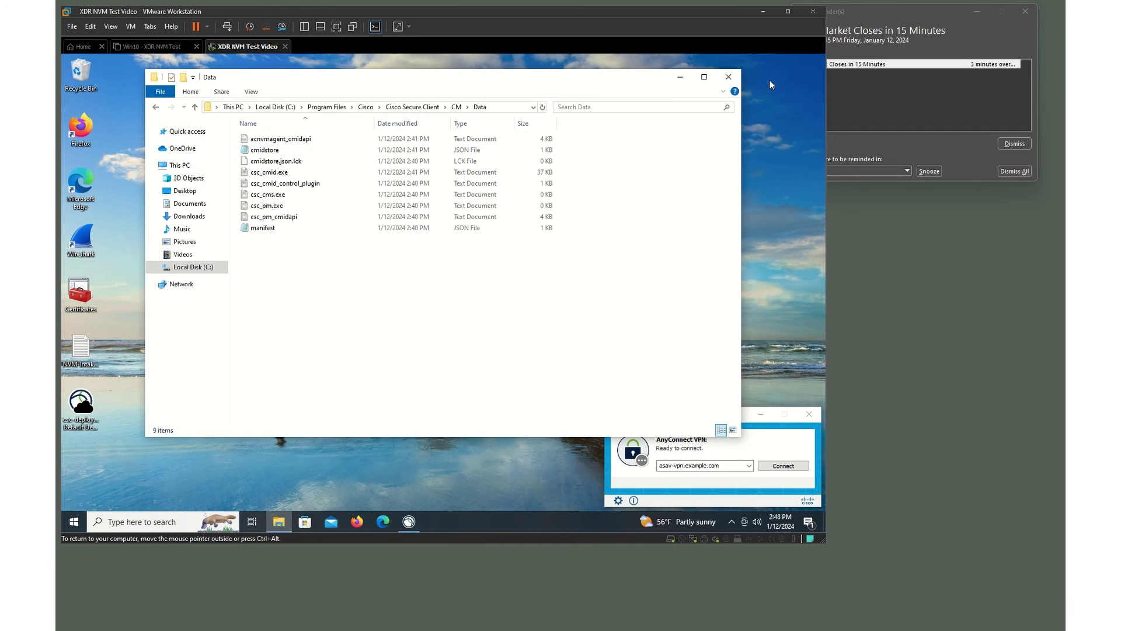
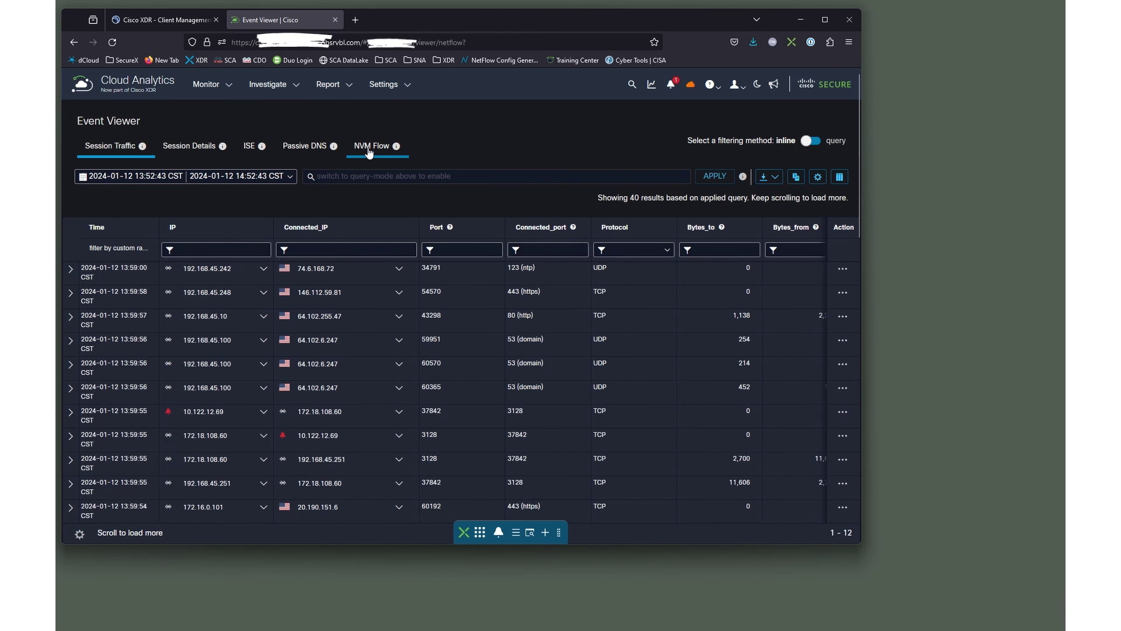
# Step: Show the NVM Flow events in the Cloud Analytics Event Viewer and filter them by source IP address 192.168.36.130
pyautogui.click(369, 151)
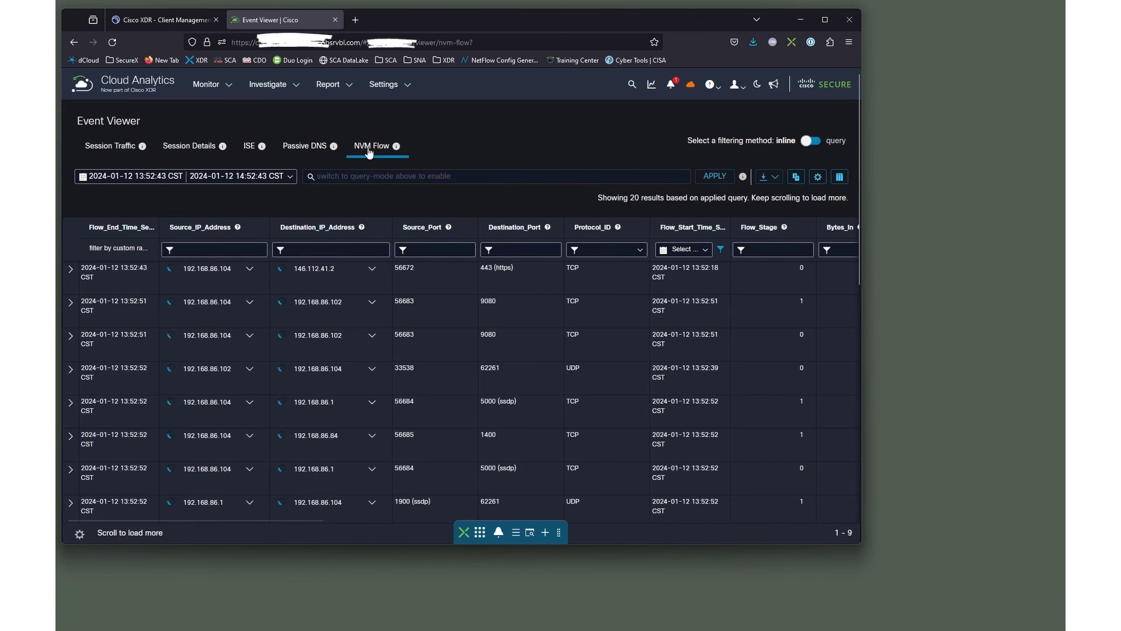
pyautogui.click(186, 251)
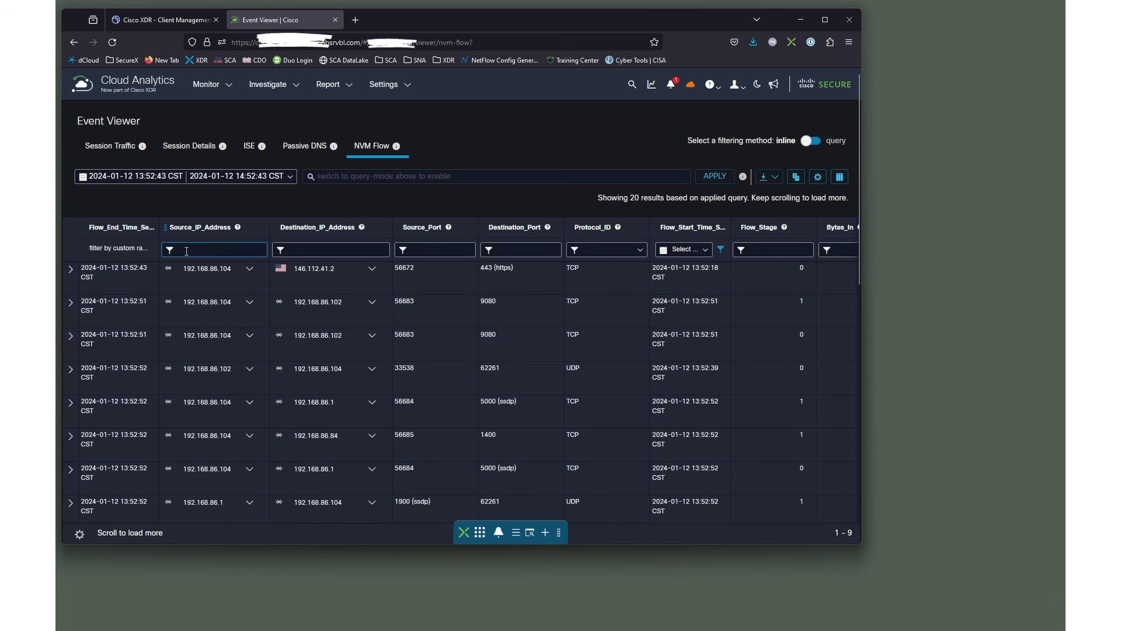
pyautogui.write('192.168.36.130')
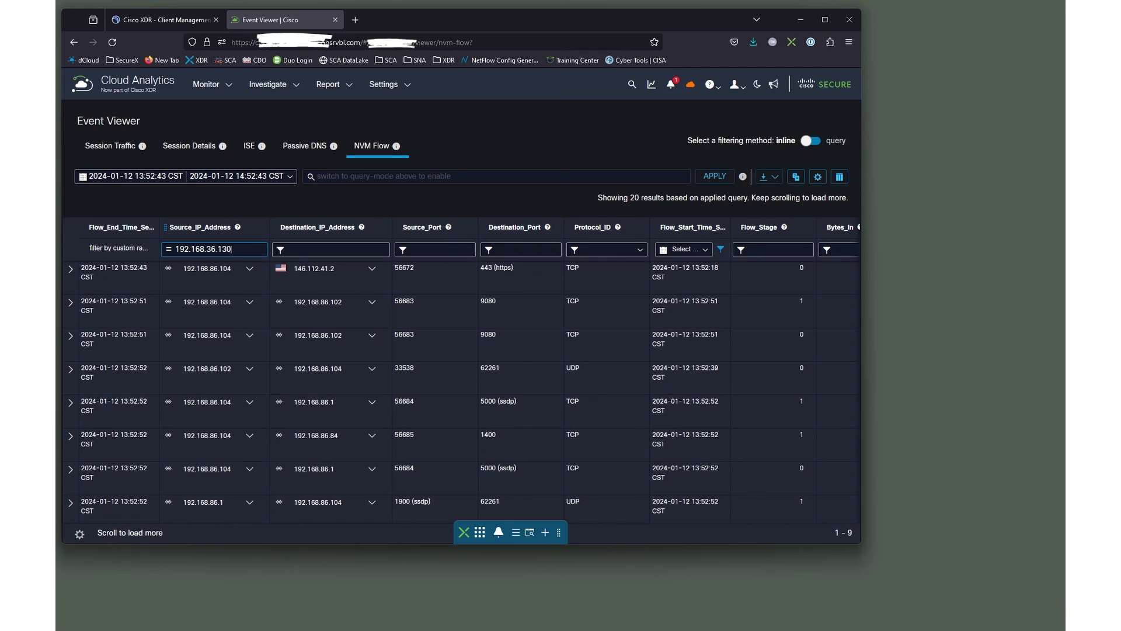
pyautogui.press('Tab')
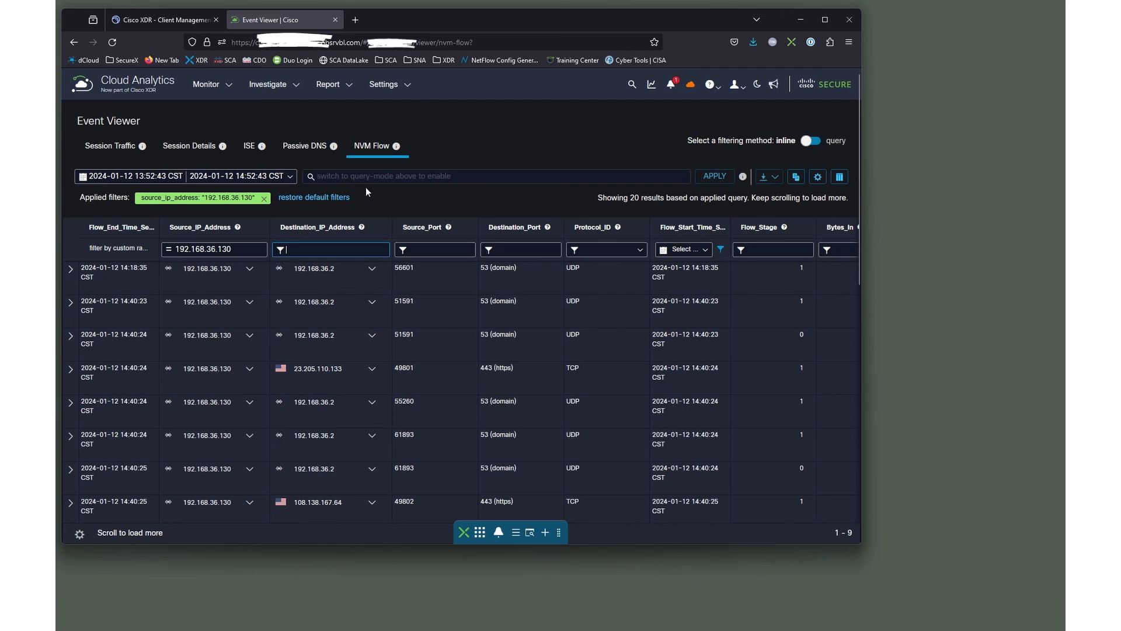
# Step: Open the alert priorities settings and widen the browser window to bring the Telemetry column into view
pyautogui.click(384, 91)
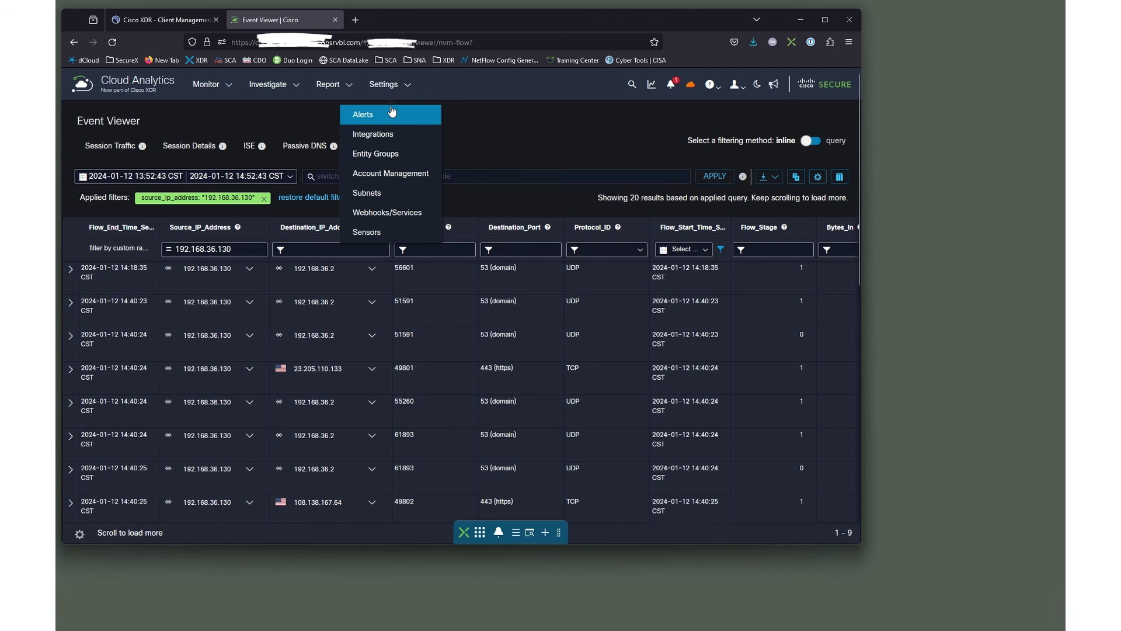
pyautogui.click(394, 117)
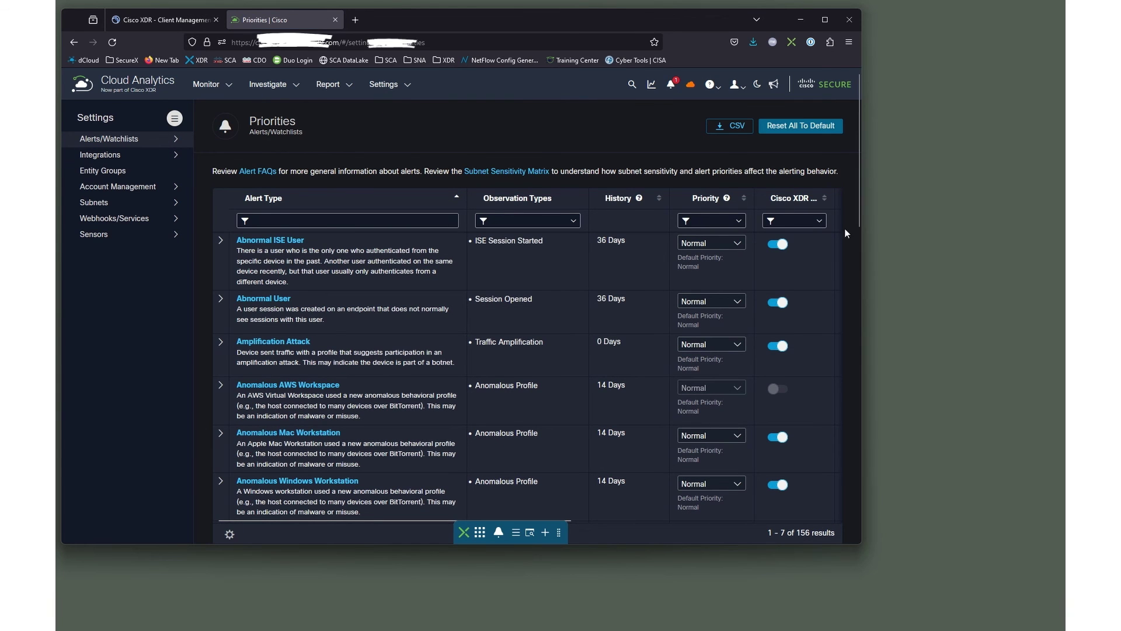
pyautogui.moveTo(862, 245); pyautogui.dragTo(1053, 245)
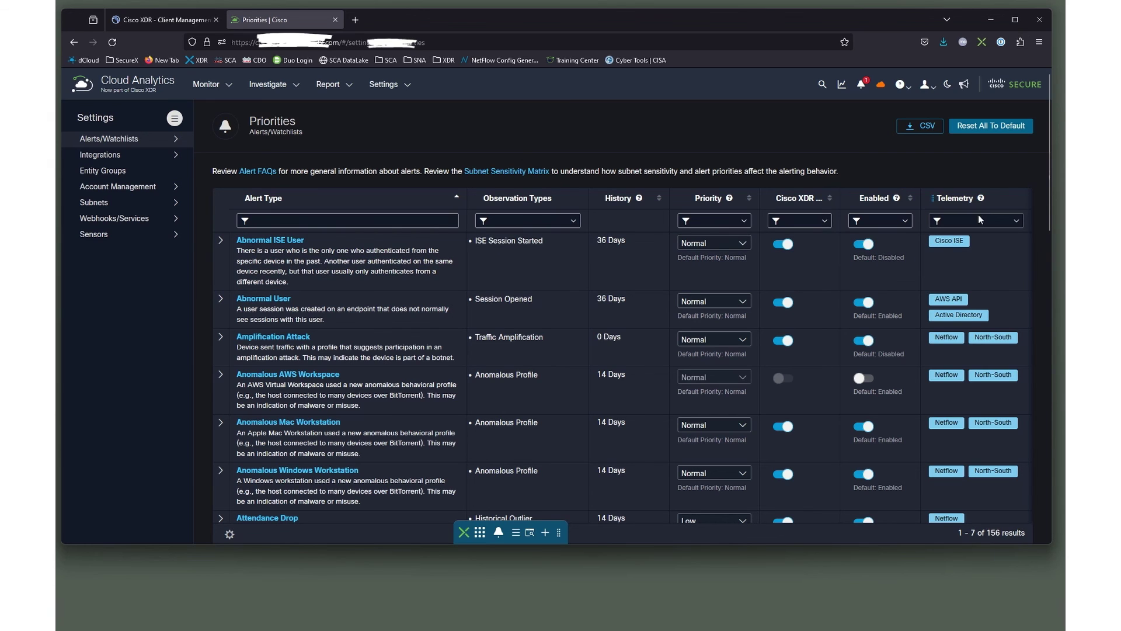
# Step: Filter the alert priorities by Cisco NVM telemetry, examine the matching alert types and their MITRE ATT&CK columns, and clear the filter
pyautogui.click(1016, 221)
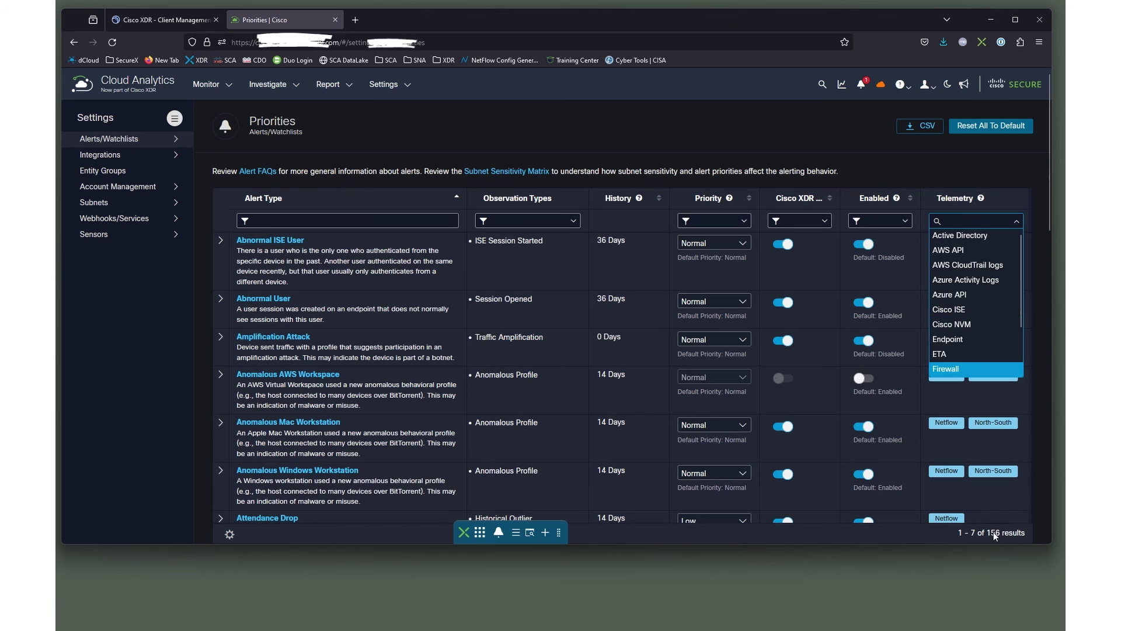
pyautogui.click(983, 326)
pyautogui.hscroll(3, 984, 331)
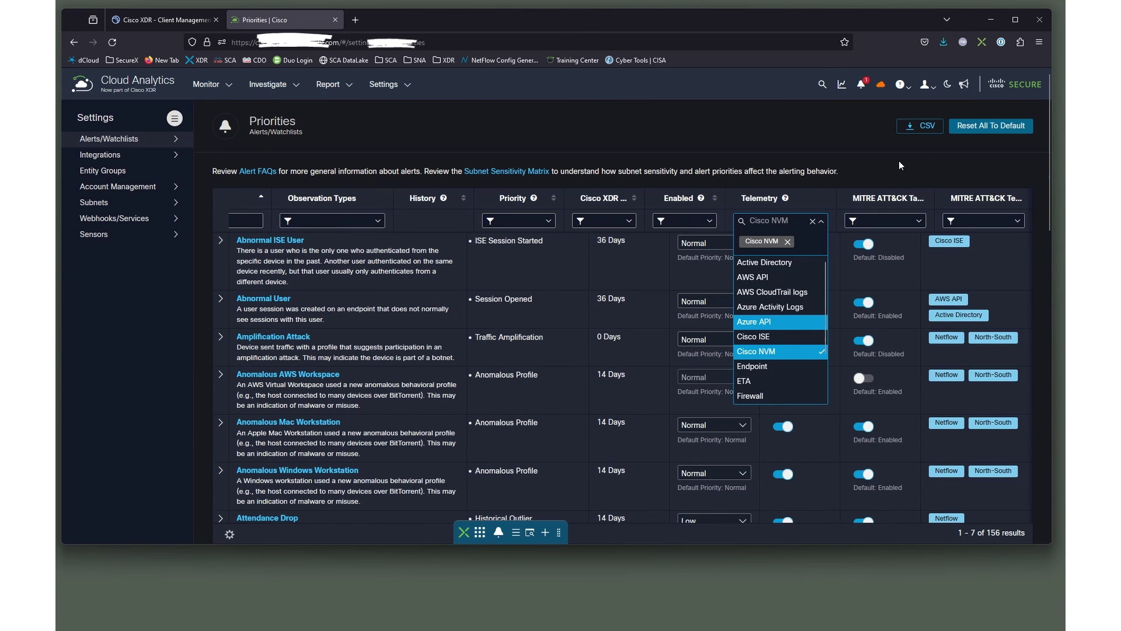
pyautogui.click(885, 220)
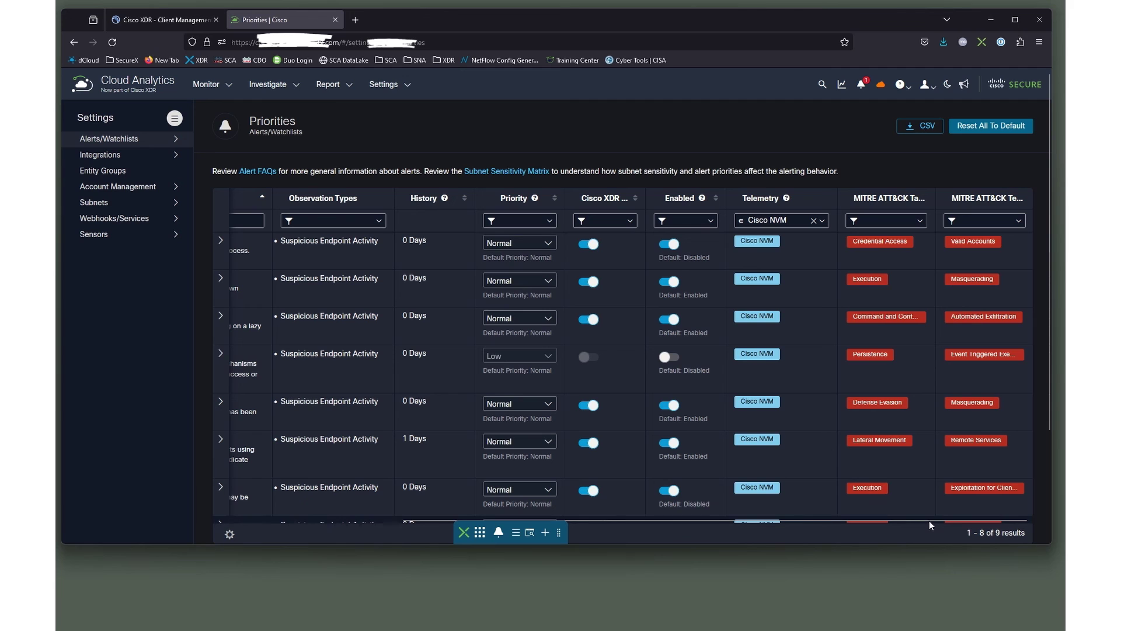
pyautogui.moveTo(927, 520); pyautogui.dragTo(692, 541)
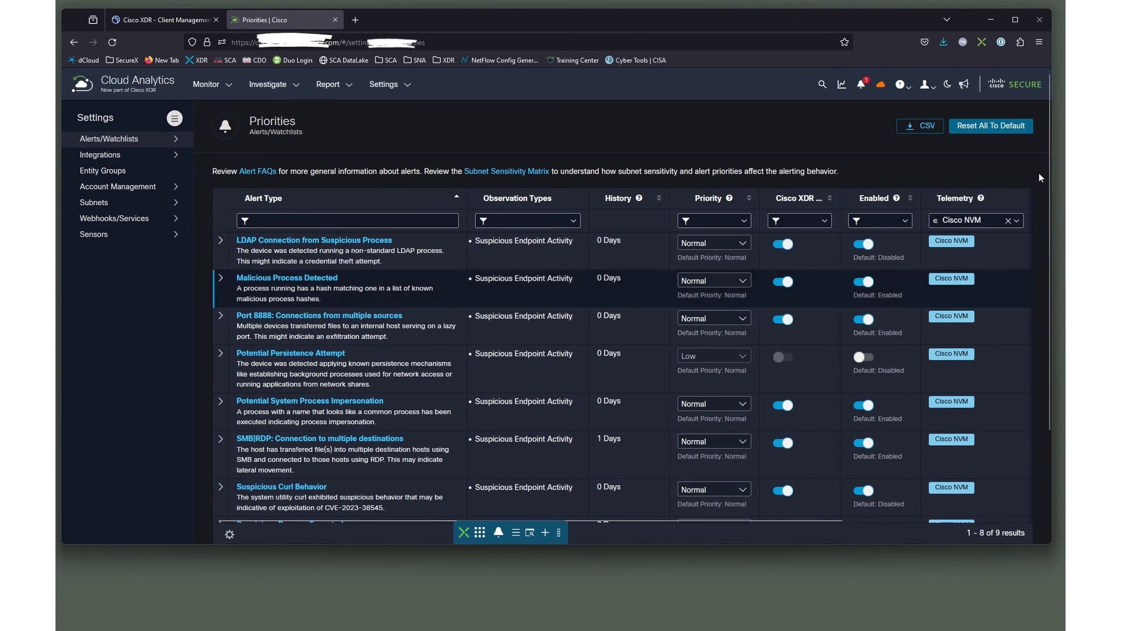
pyautogui.click(1009, 222)
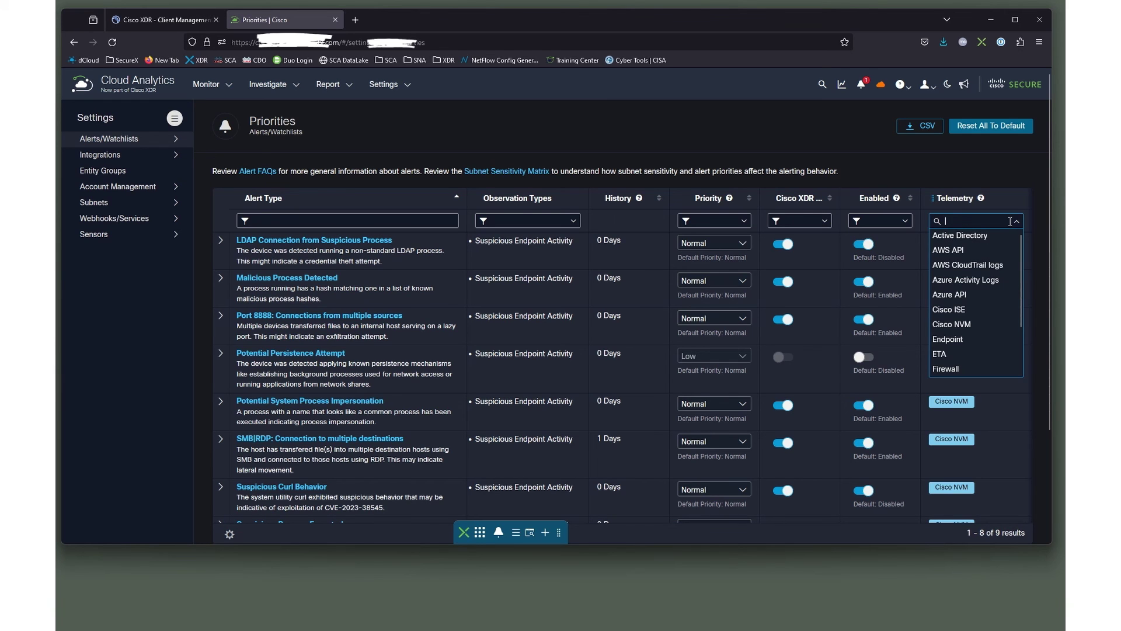
pyautogui.click(904, 167)
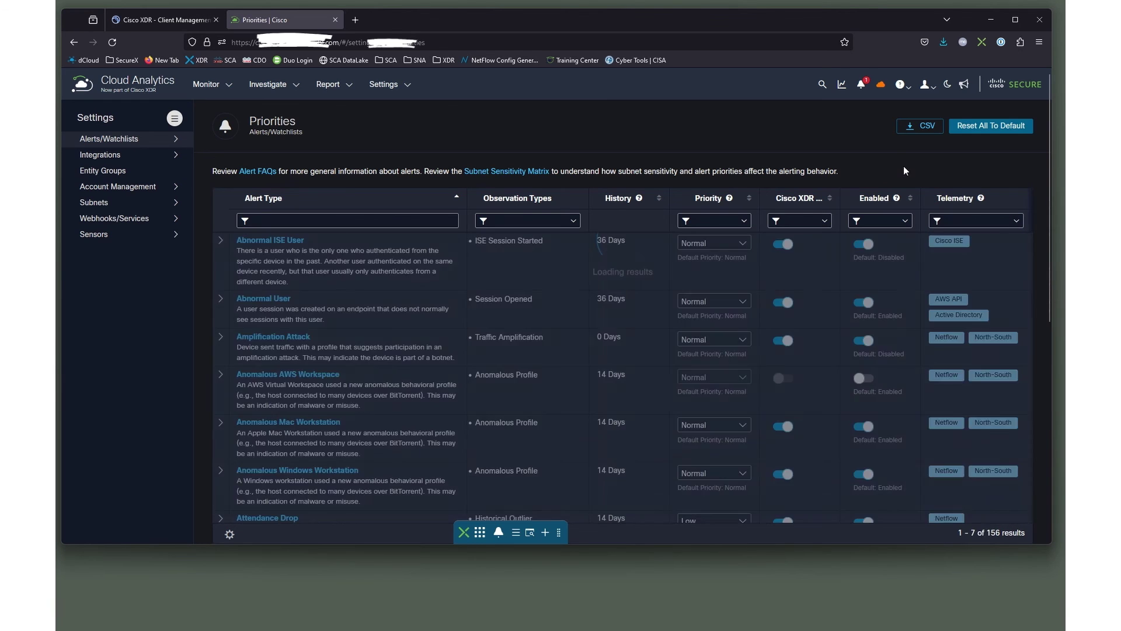